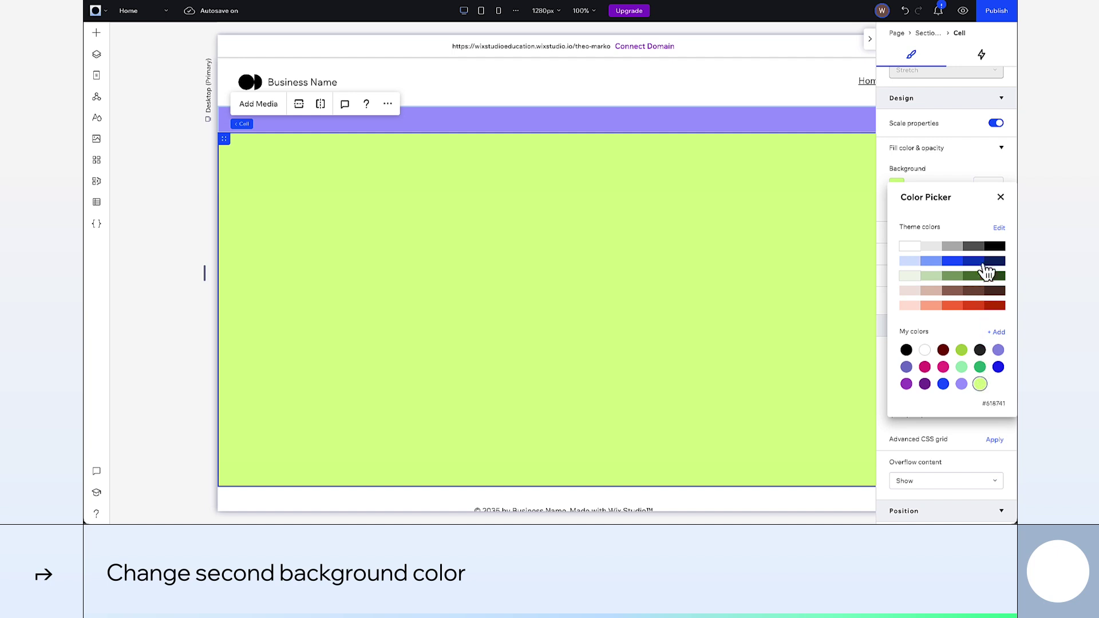
- Close the colour picker with the purple fill applied and select the purple strip
{"action": "left_click", "coordinate": [1000, 198]}
{"action": "left_click", "coordinate": [765, 117]}
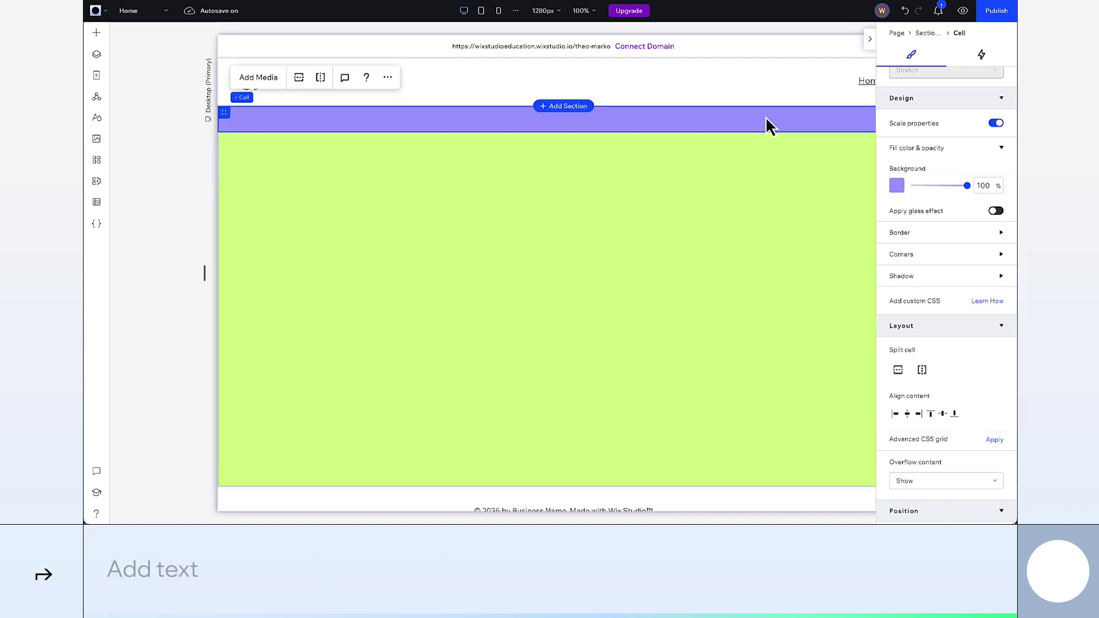
- Add a title to the purple strip reading 'THEO MARKO'
{"action": "left_click", "coordinate": [99, 36]}
{"action": "left_click_drag", "start_coordinate": [291, 89], "coordinate": [380, 118]}
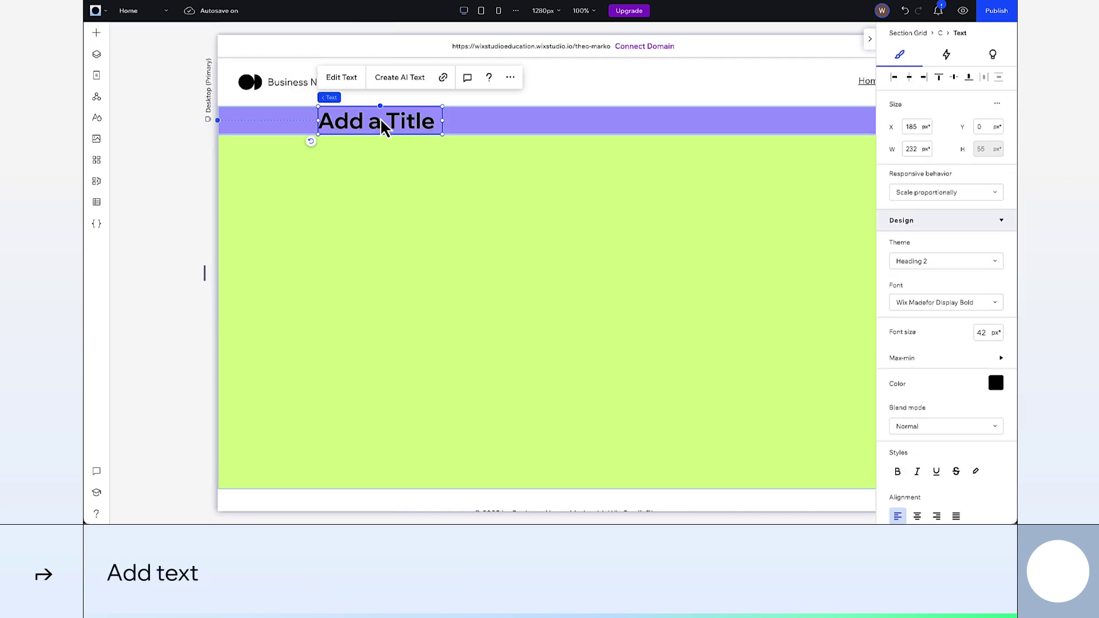
{"action": "left_click", "coordinate": [337, 80]}
{"action": "type", "text": "THEO MARKO"}
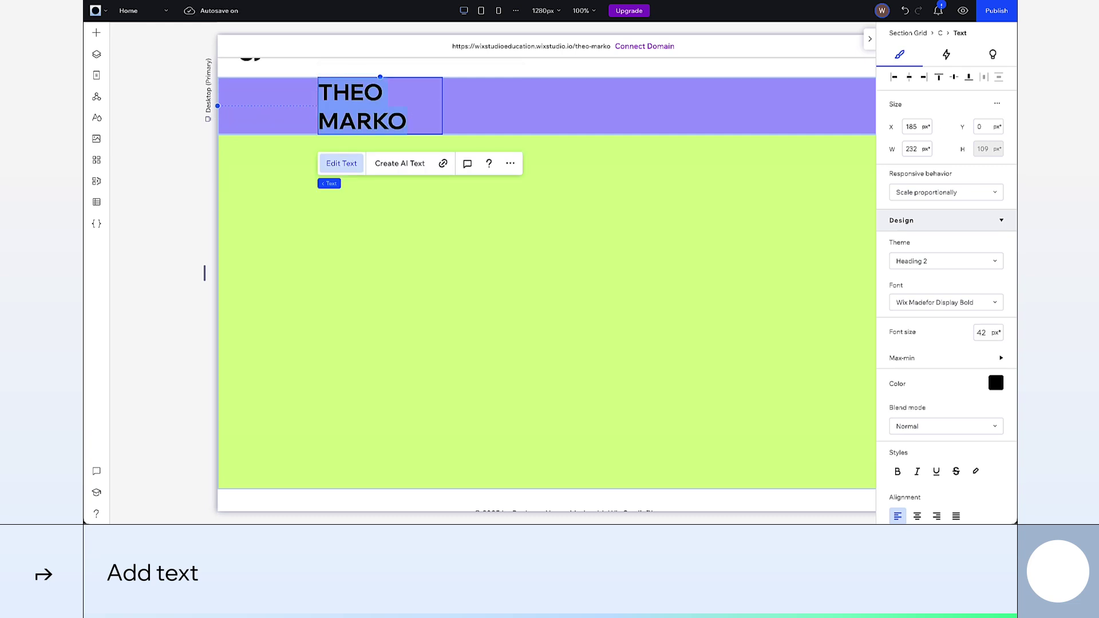
- Style the title in Wix Madefor Display XBold at 20 px, centred vertically at X 20
{"action": "left_click", "coordinate": [898, 301]}
{"action": "left_click", "coordinate": [972, 341]}
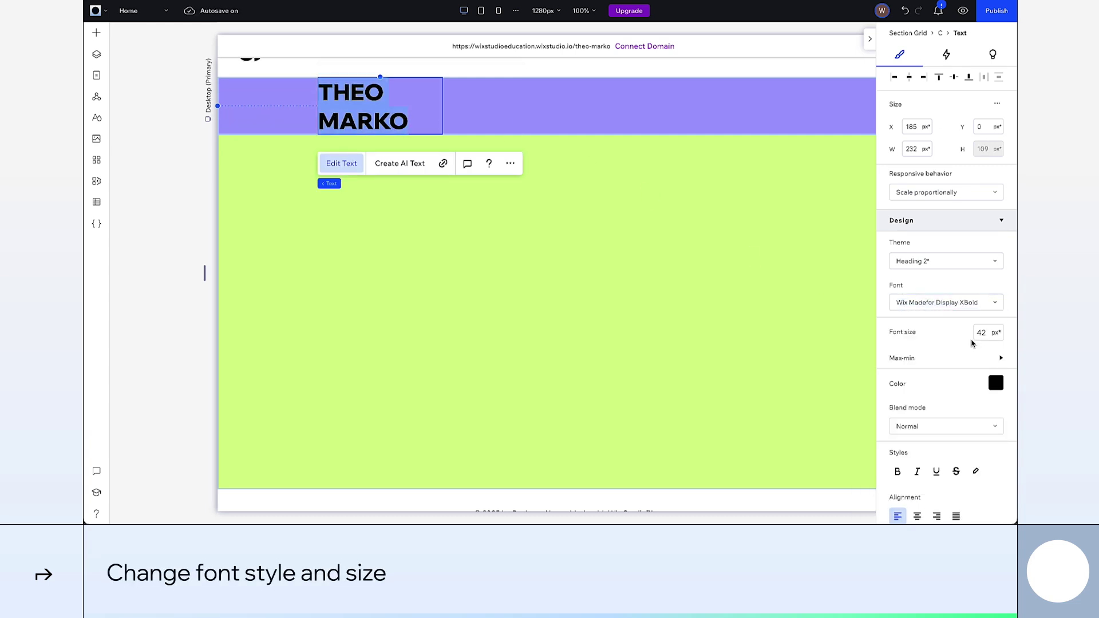
{"action": "left_click", "coordinate": [982, 333]}
{"action": "type", "text": "20"}
{"action": "key", "text": "Return"}
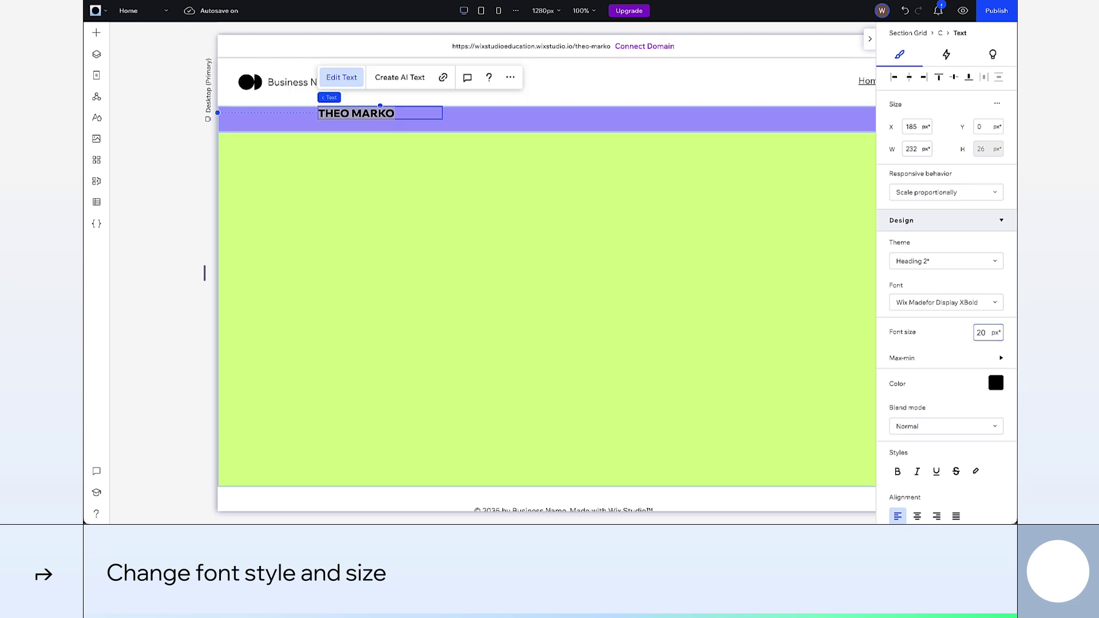
{"action": "left_click_drag", "start_coordinate": [442, 113], "coordinate": [399, 113]}
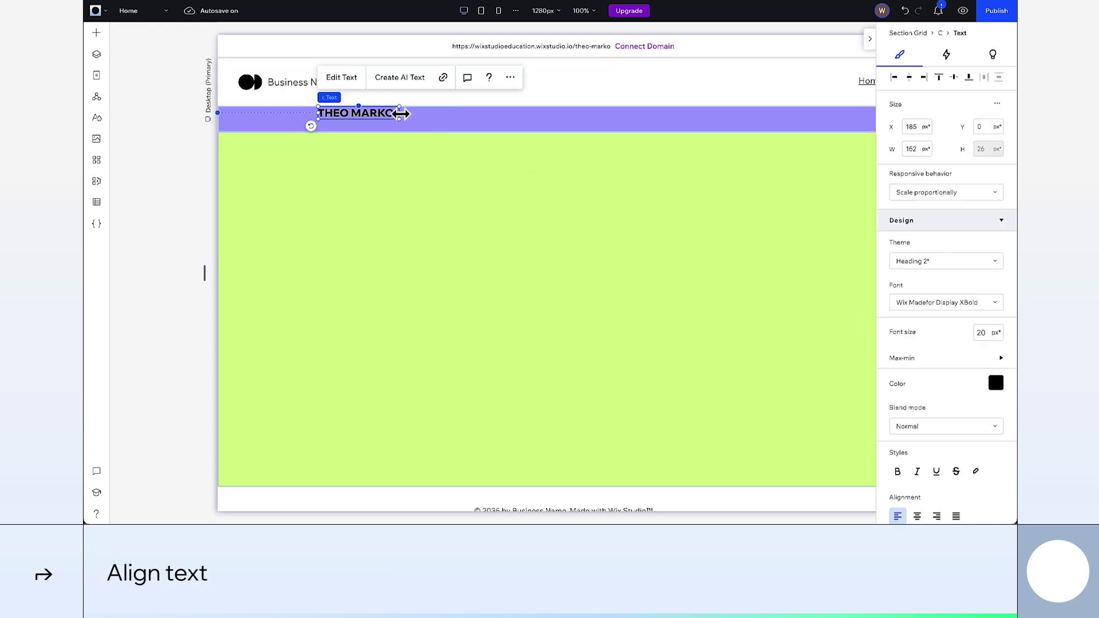
{"action": "left_click", "coordinate": [955, 79]}
{"action": "type", "text": "20"}
{"action": "key", "text": "Return"}
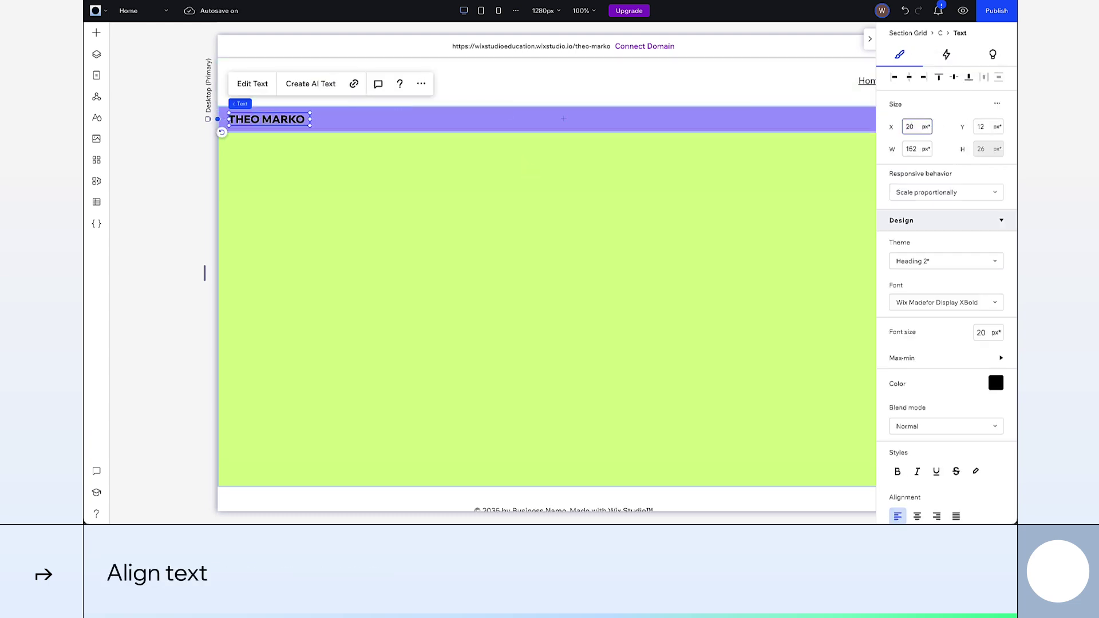
- Place a decorative circle shape onto the purple strip
{"action": "left_click", "coordinate": [796, 125]}
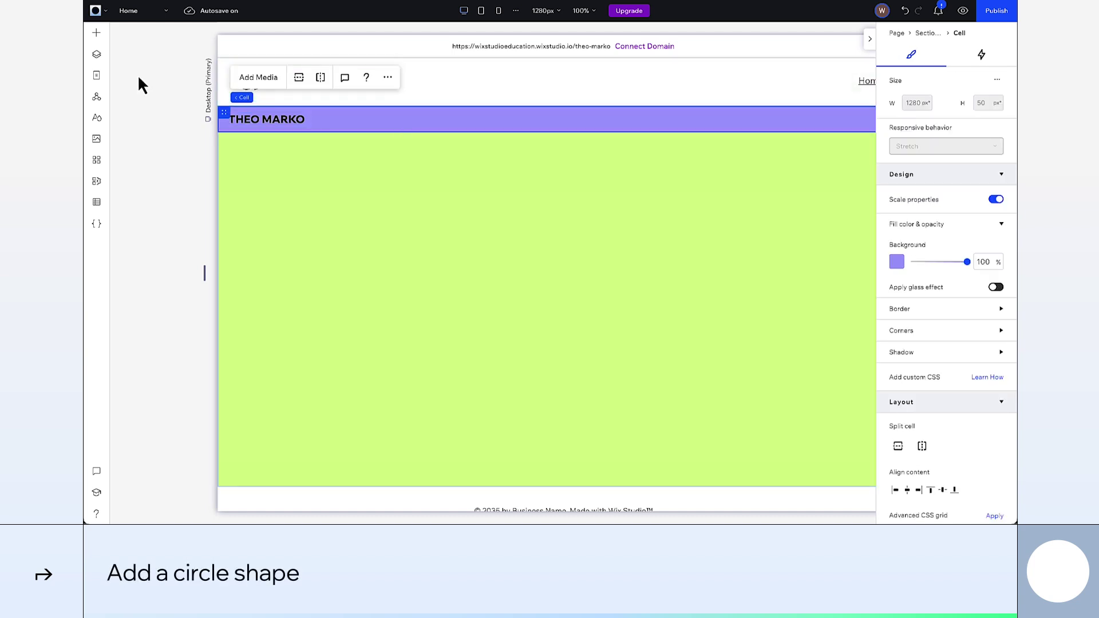
{"action": "left_click", "coordinate": [96, 32]}
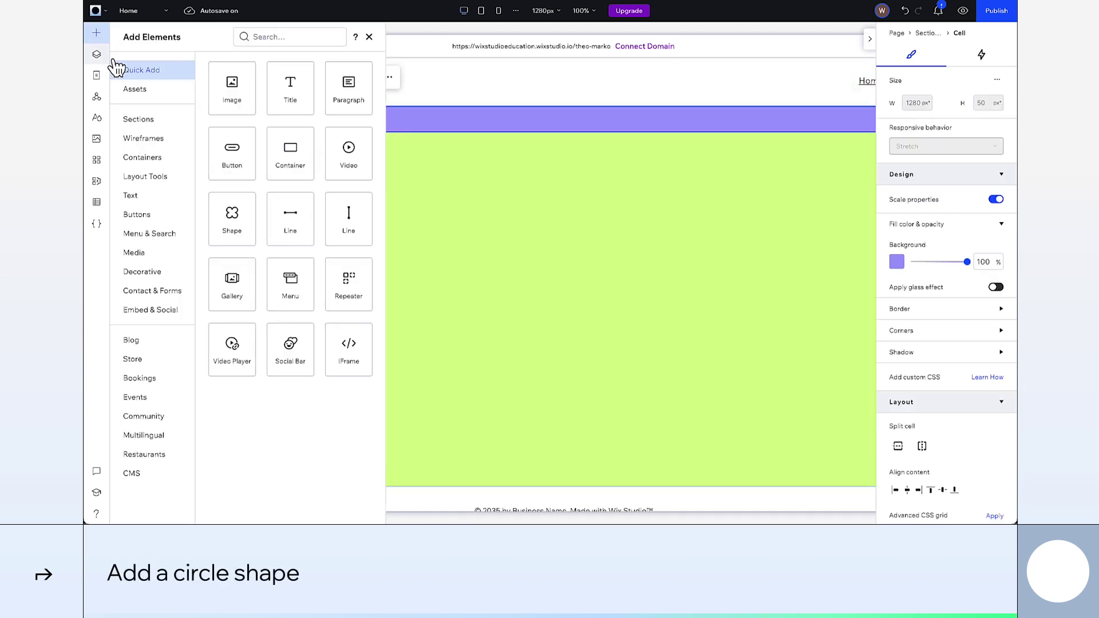
{"action": "left_click", "coordinate": [174, 275]}
{"action": "left_click_drag", "start_coordinate": [407, 184], "coordinate": [511, 126]}
- Hide the circle's border, make it 35 px wide, move it toward the middle, and duplicate it
{"action": "left_click", "coordinate": [900, 306]}
{"action": "left_click", "coordinate": [983, 367]}
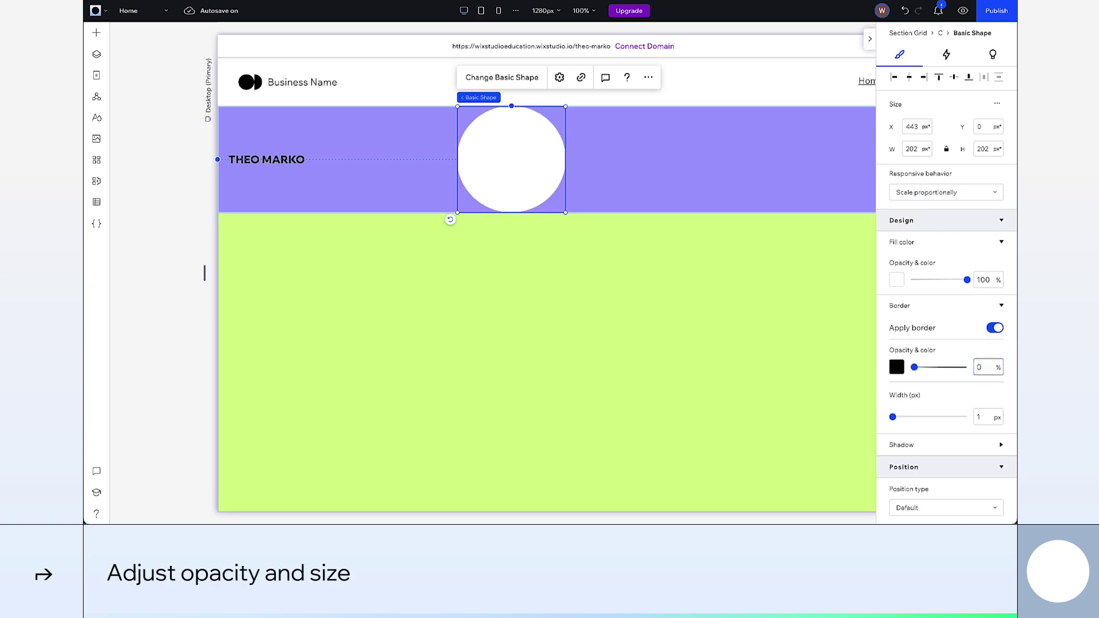
{"action": "type", "text": "35"}
{"action": "key", "text": "Return"}
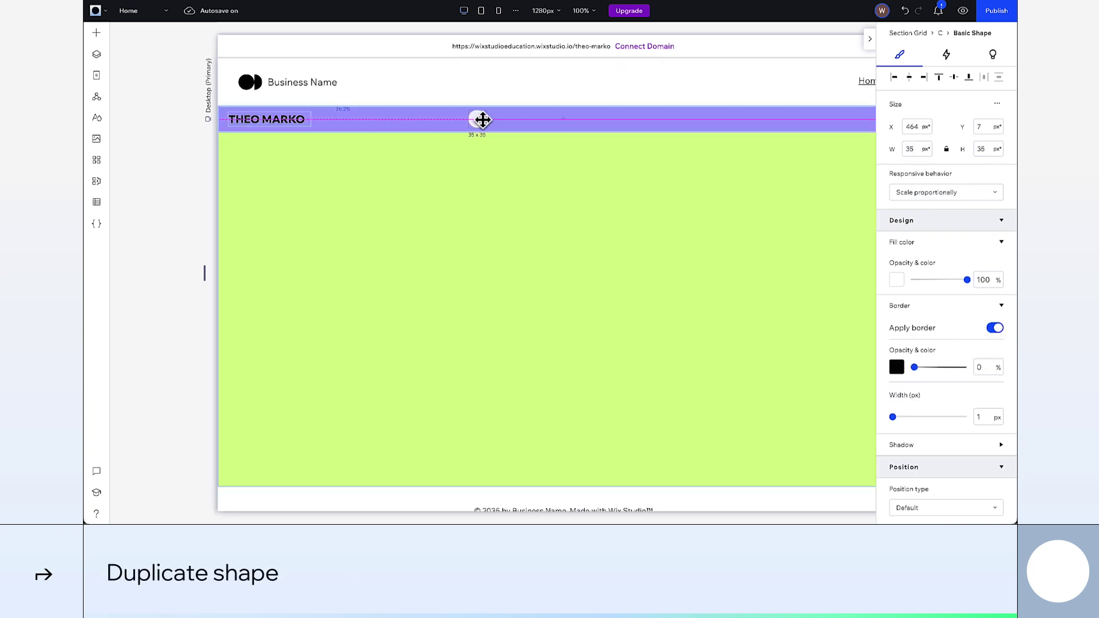
{"action": "left_click_drag", "start_coordinate": [481, 118], "coordinate": [515, 118]}
{"action": "left_click", "coordinate": [667, 83]}
{"action": "left_click", "coordinate": [714, 170]}
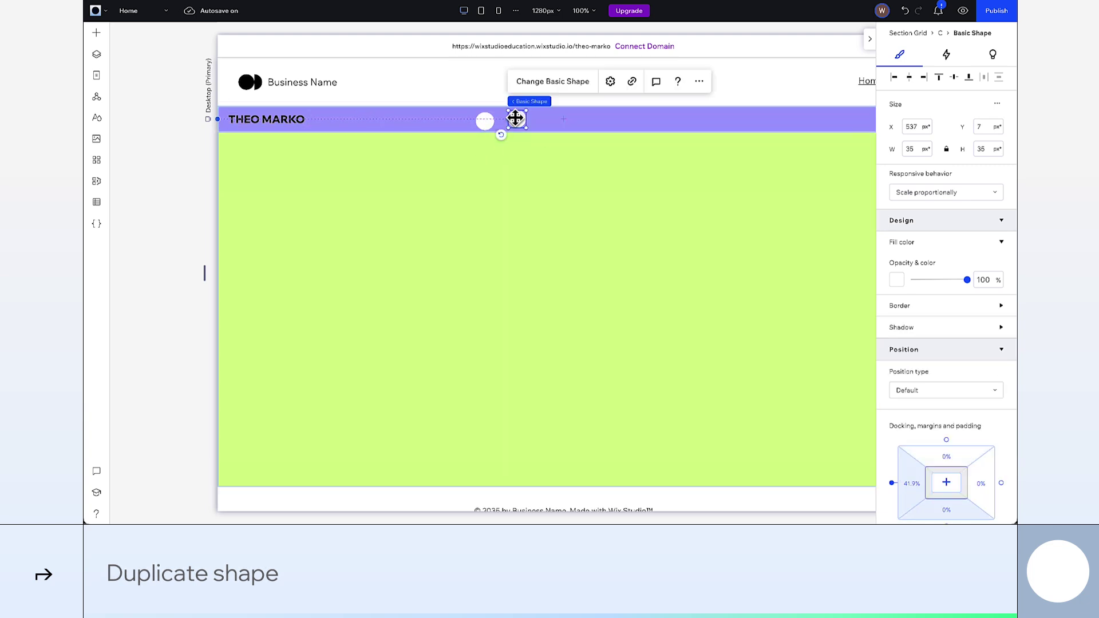
- Shrink the copy to a 15 px black dot and move it onto the white circle
{"action": "left_click", "coordinate": [916, 149]}
{"action": "type", "text": "15"}
{"action": "key", "text": "Return"}
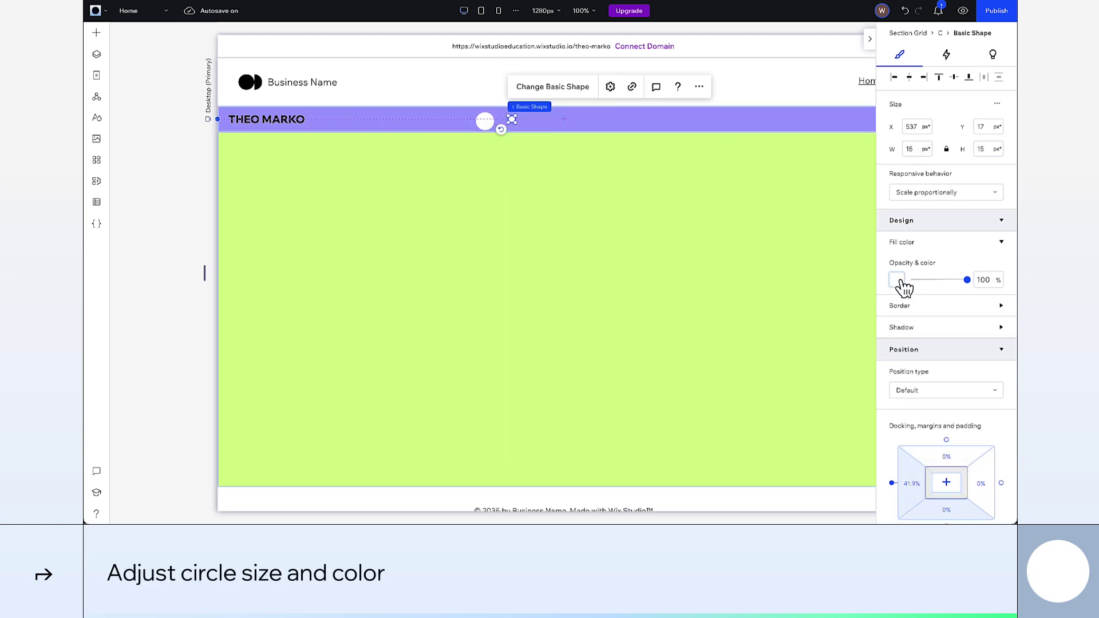
{"action": "left_click", "coordinate": [897, 280]}
{"action": "left_click", "coordinate": [838, 304]}
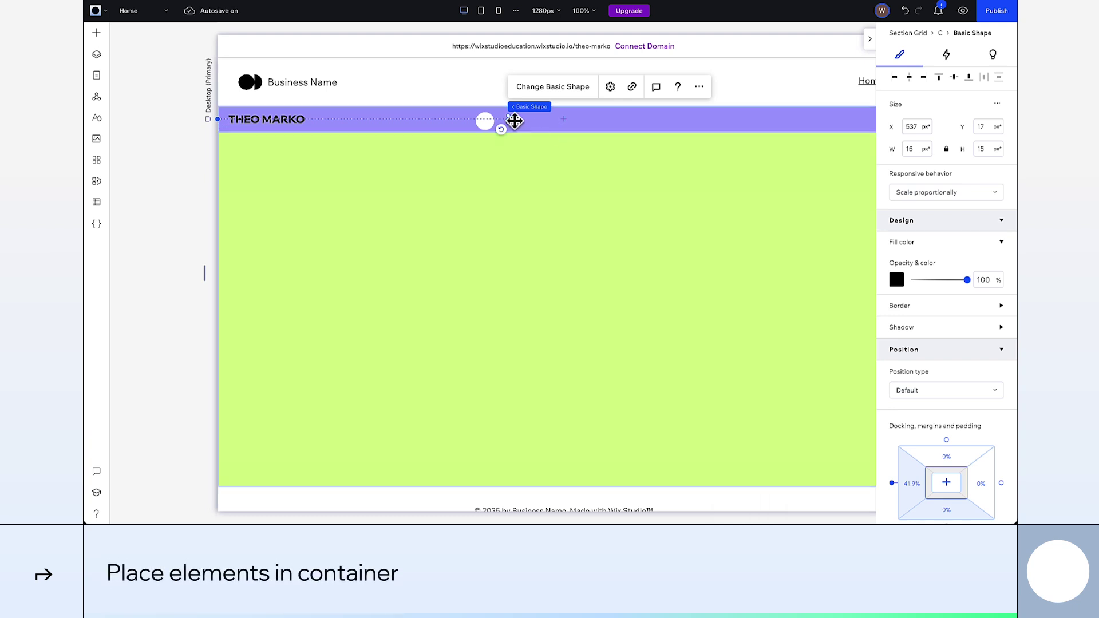
{"action": "left_click_drag", "start_coordinate": [516, 120], "coordinate": [486, 129]}
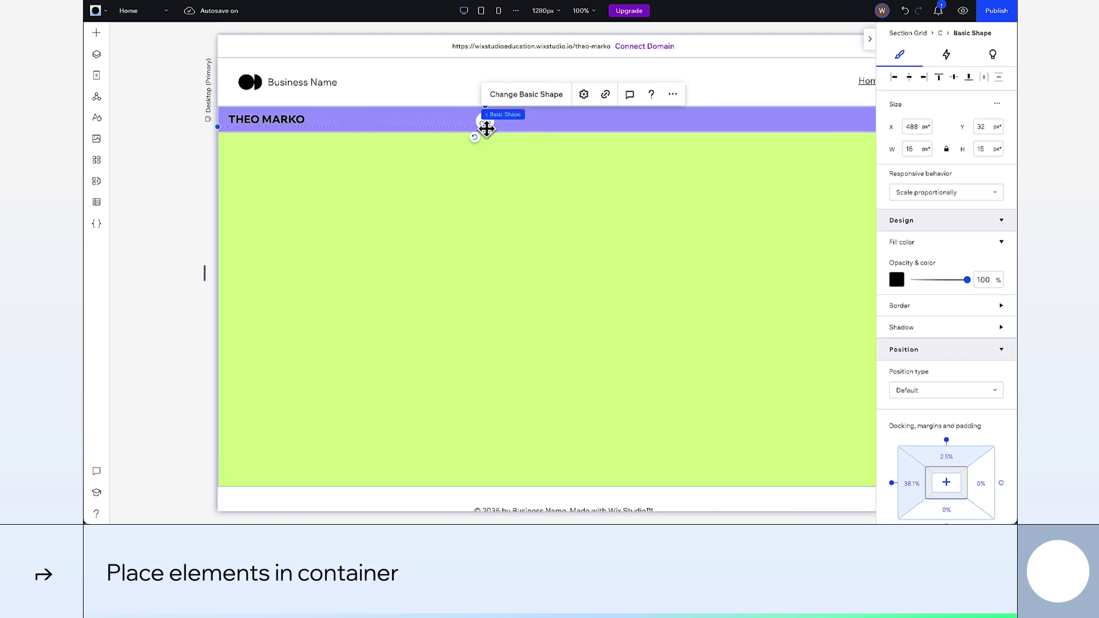
- Group both circles into an eye container and duplicate the container
{"action": "left_click", "coordinate": [491, 126], "text": "shift"}
{"action": "left_click", "coordinate": [521, 93]}
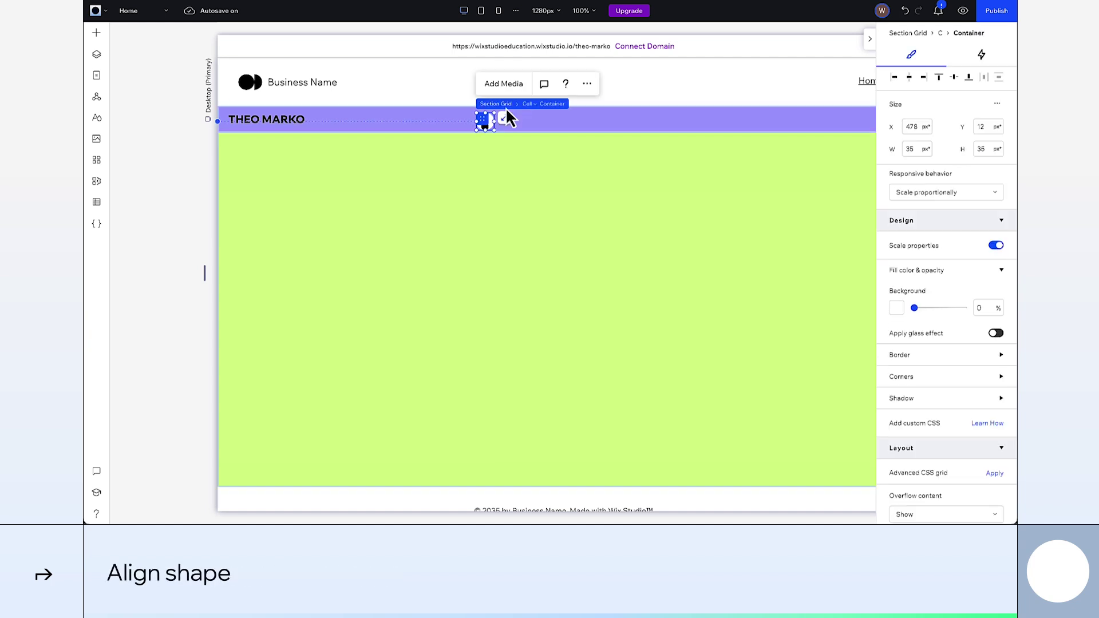
{"action": "left_click", "coordinate": [487, 129]}
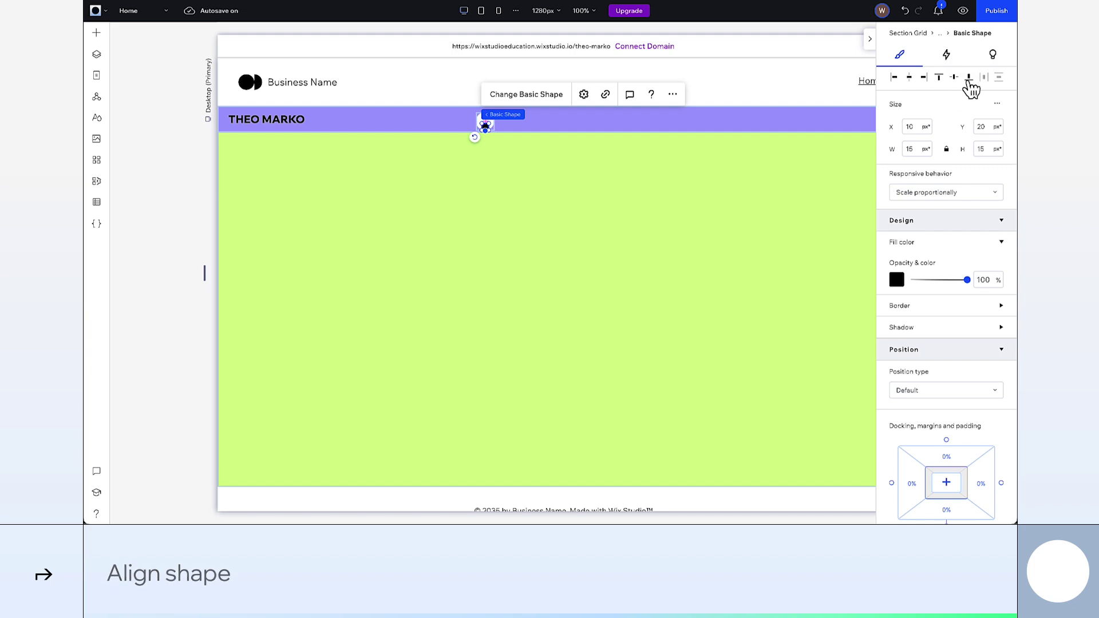
{"action": "left_click", "coordinate": [559, 120]}
{"action": "left_click", "coordinate": [587, 83]}
{"action": "left_click", "coordinate": [613, 197]}
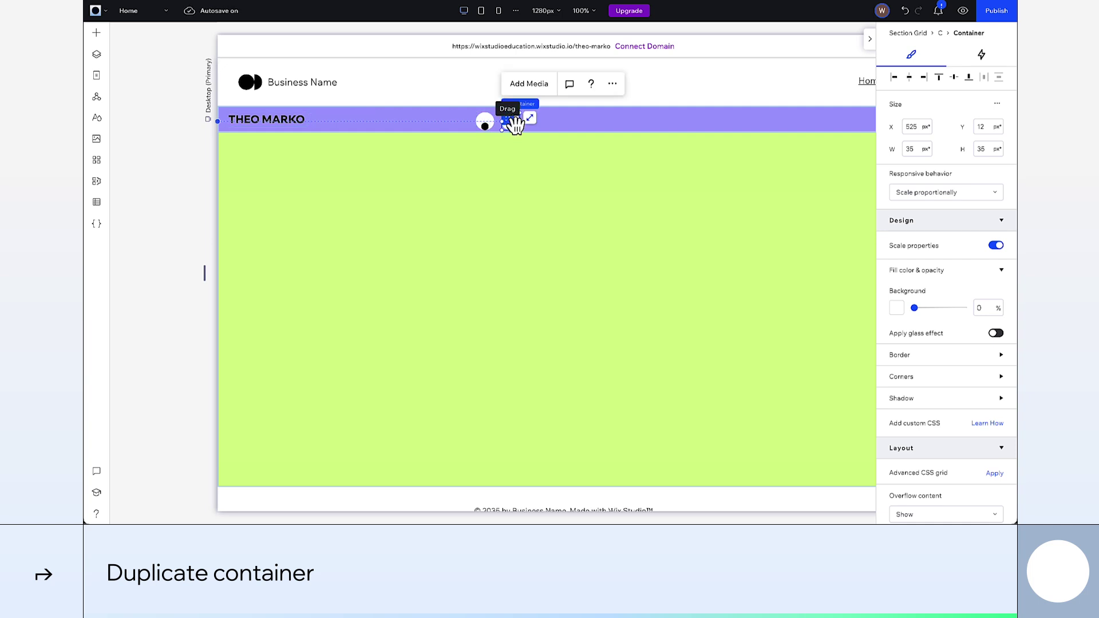
- Stack both eyes horizontally with 10 px spacing, centred in the purple strip
{"action": "left_click", "coordinate": [99, 57]}
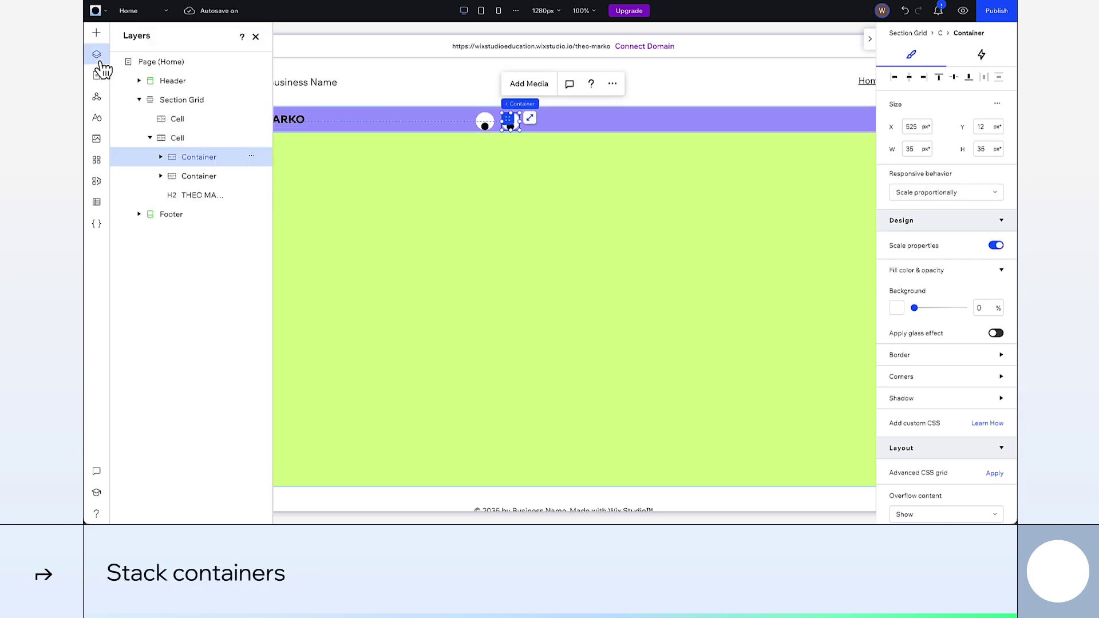
{"action": "left_click", "coordinate": [216, 179], "text": "shift"}
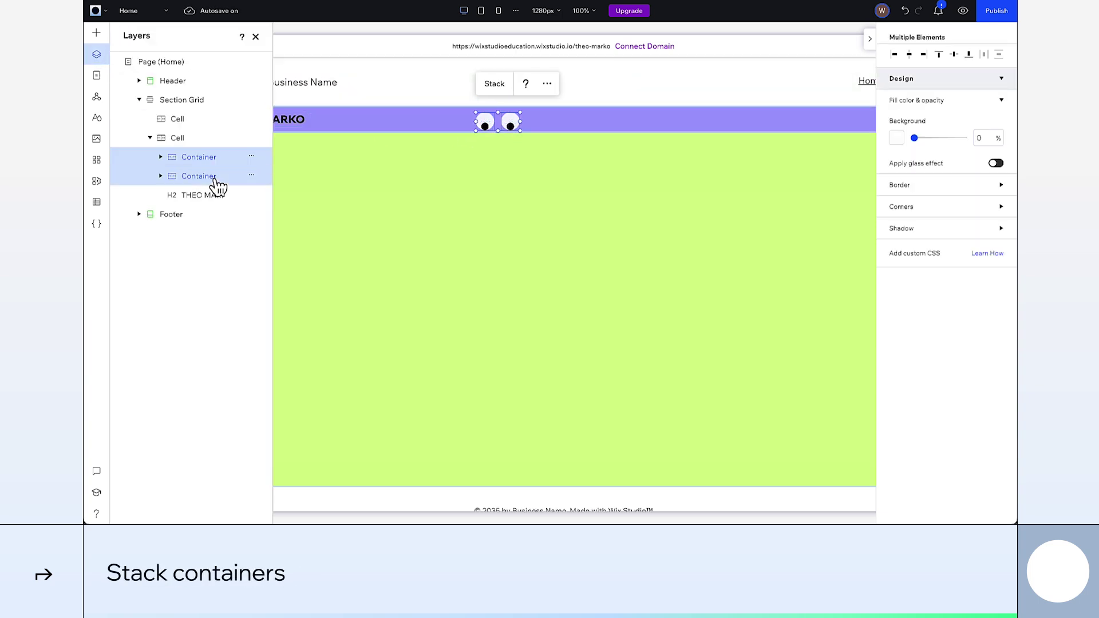
{"action": "left_click", "coordinate": [494, 84]}
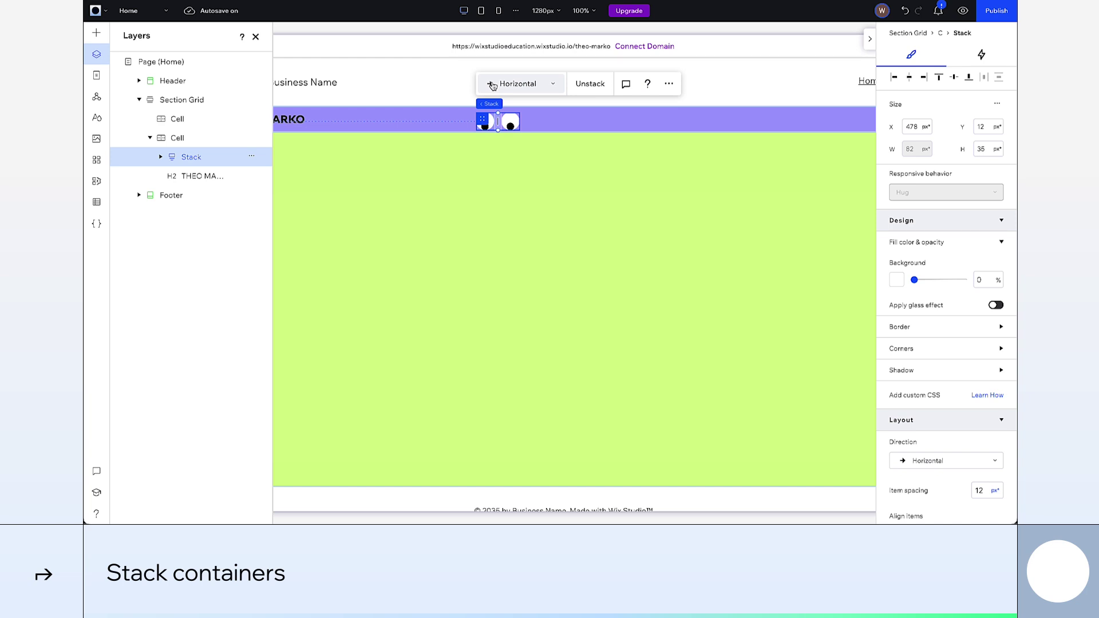
{"action": "left_click", "coordinate": [100, 57]}
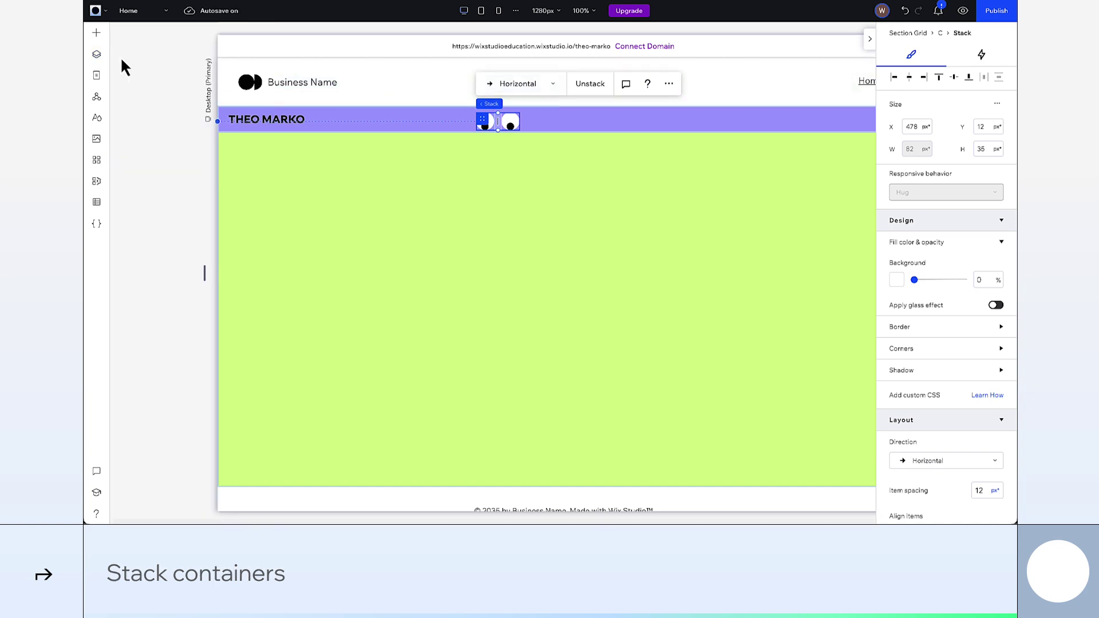
{"action": "left_click", "coordinate": [497, 120]}
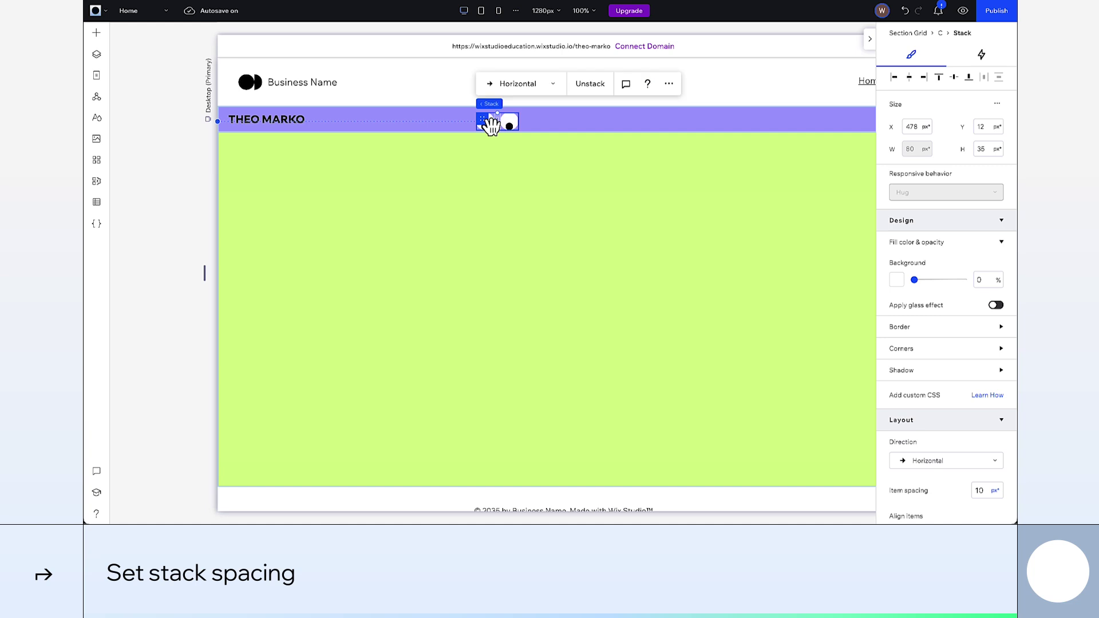
{"action": "left_click", "coordinate": [910, 79]}
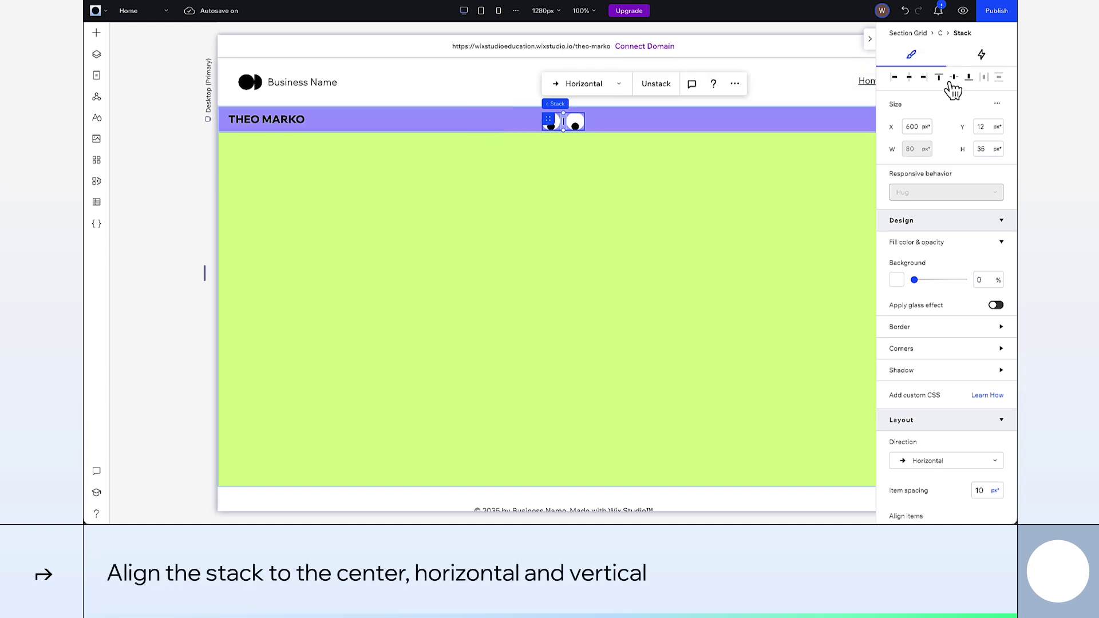
{"action": "left_click", "coordinate": [955, 78]}
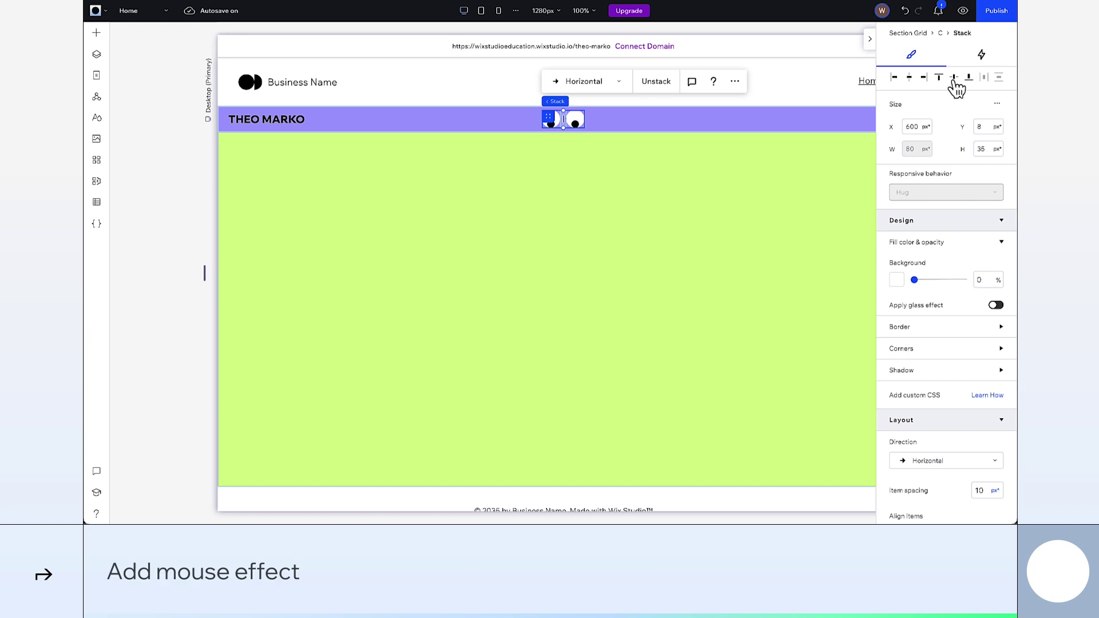
- Give the first pupil a Track 3D mouse effect that follows the mouse at 5 px
{"action": "left_click", "coordinate": [575, 127]}
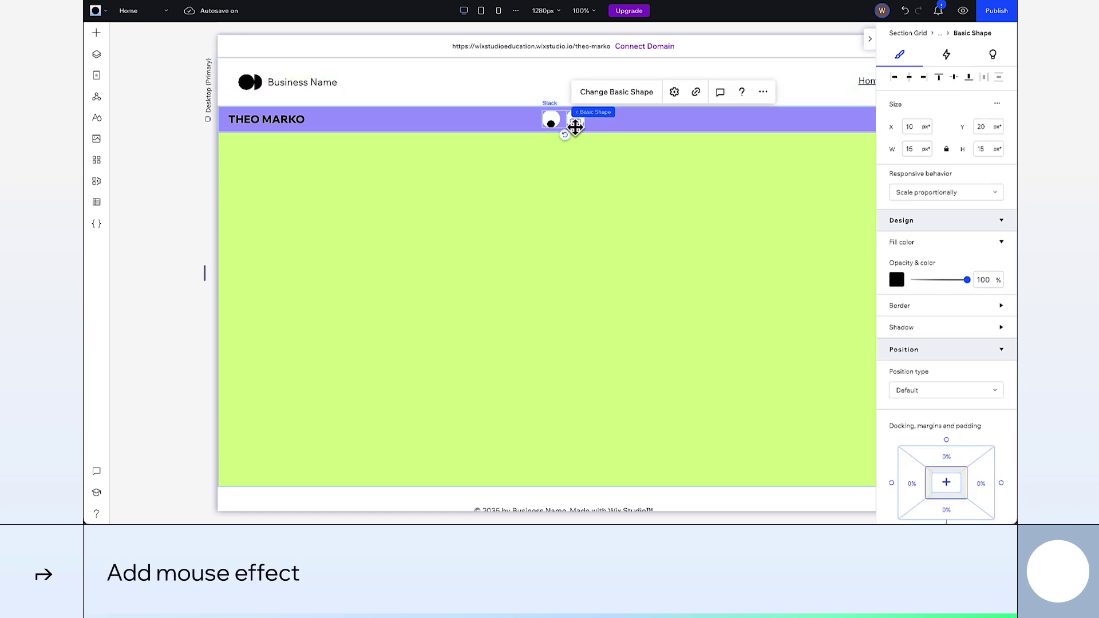
{"action": "left_click", "coordinate": [948, 58]}
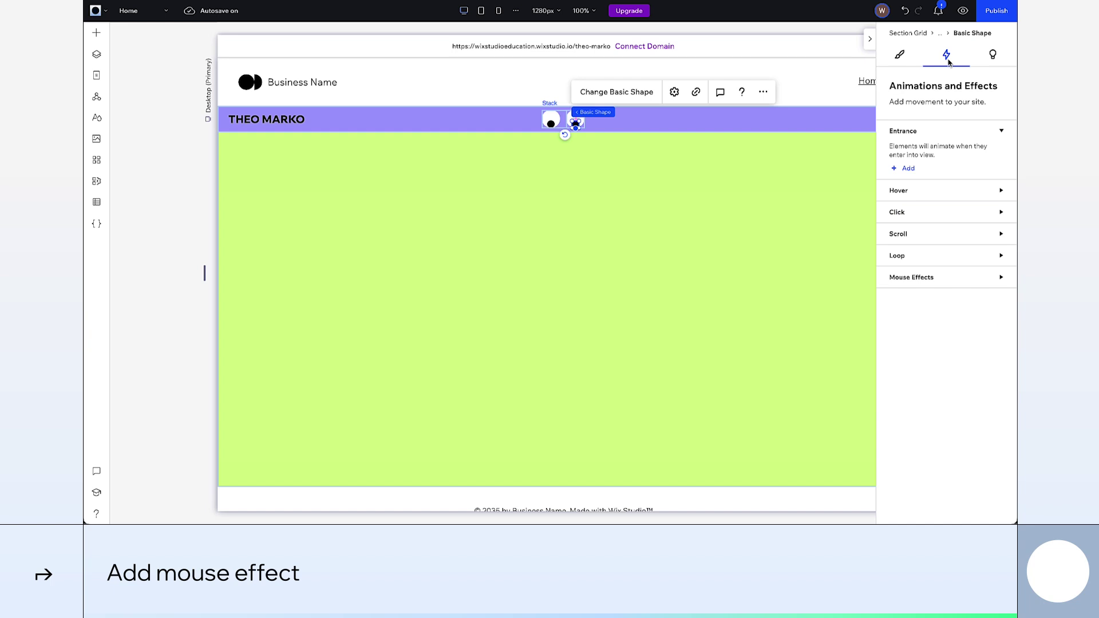
{"action": "left_click", "coordinate": [943, 278]}
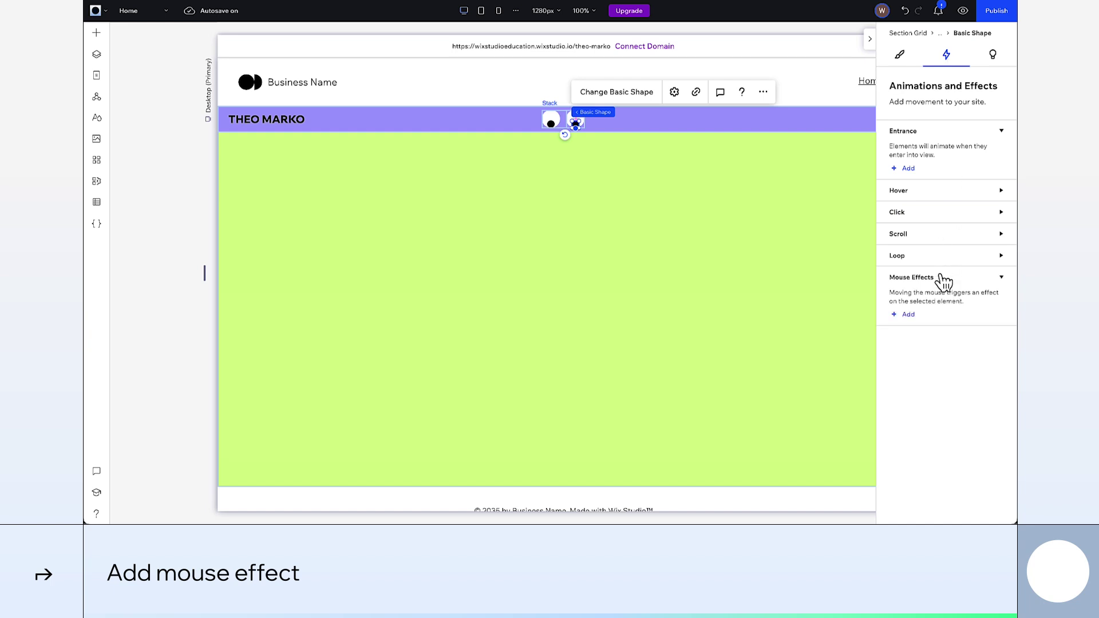
{"action": "left_click", "coordinate": [910, 315]}
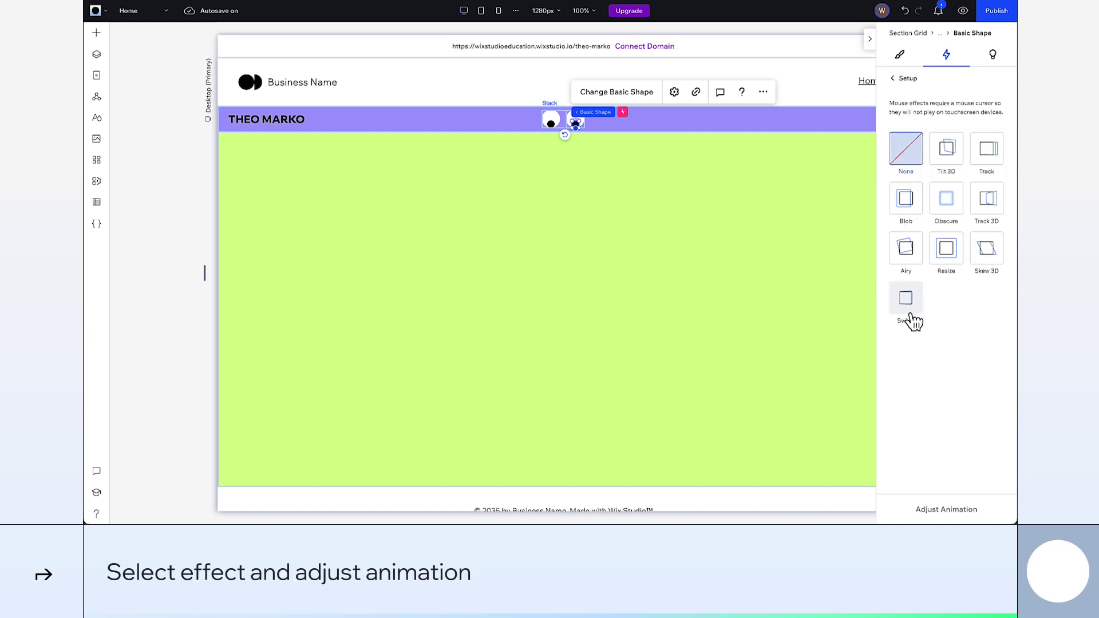
{"action": "left_click", "coordinate": [987, 200]}
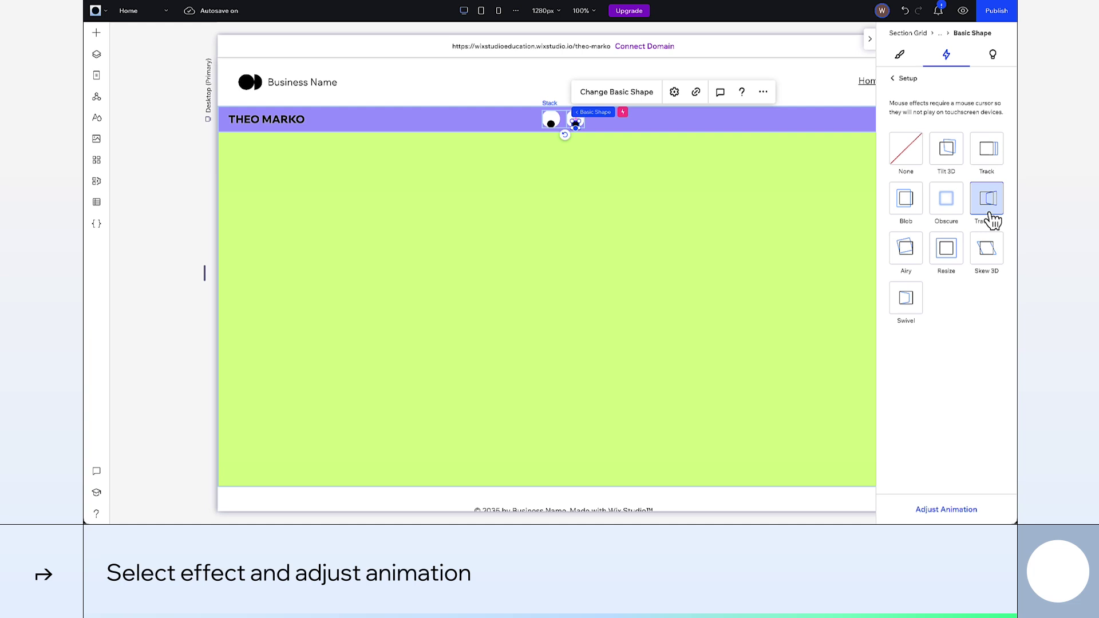
{"action": "left_click", "coordinate": [963, 511]}
{"action": "left_click", "coordinate": [952, 130]}
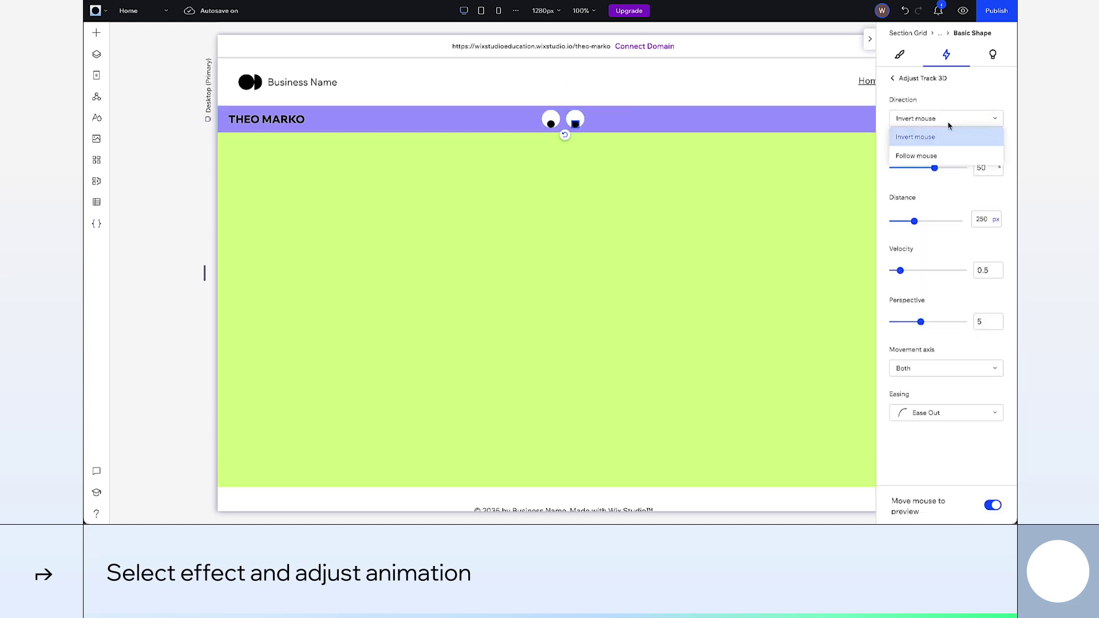
{"action": "left_click", "coordinate": [951, 154]}
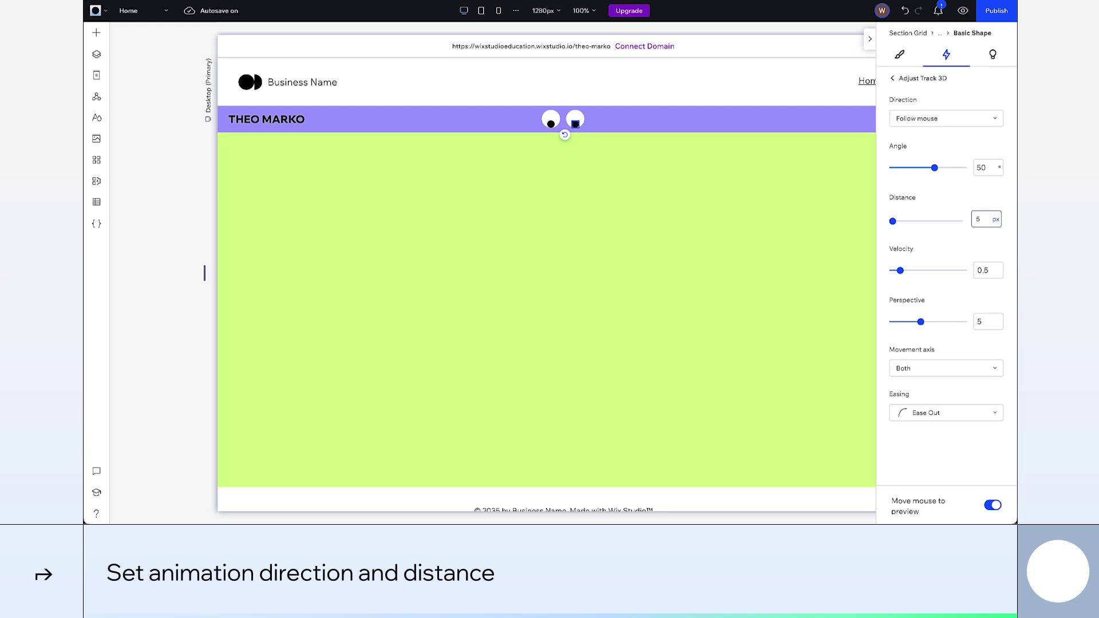
{"action": "left_click", "coordinate": [905, 86]}
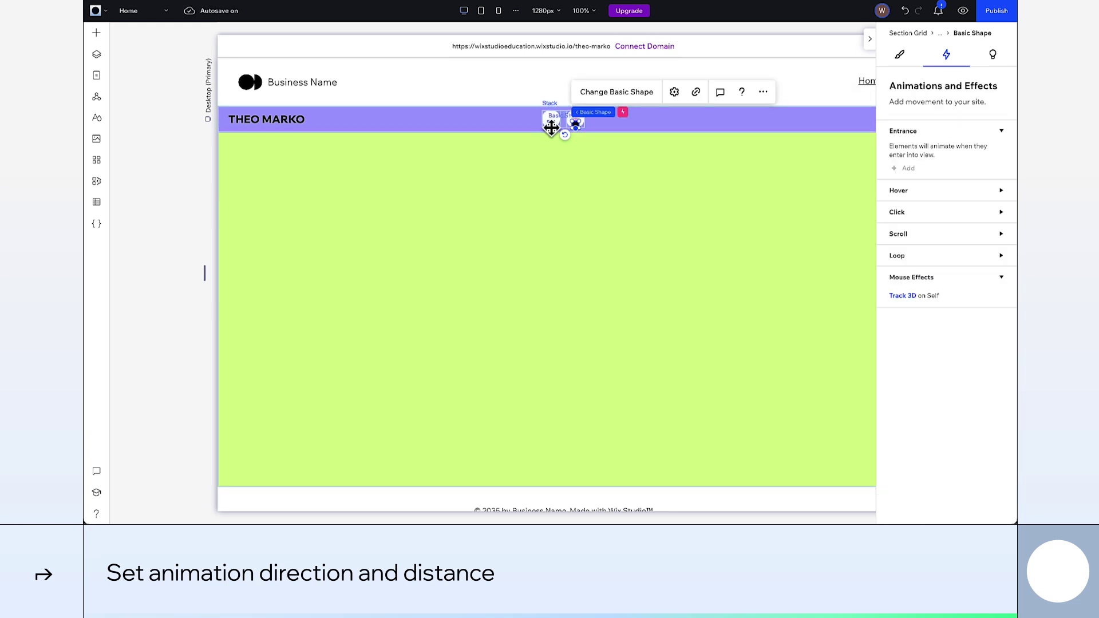
- Add the same Track 3D follow-mouse effect to the second pupil
{"action": "left_click", "coordinate": [911, 315]}
{"action": "left_click", "coordinate": [981, 213]}
{"action": "left_click", "coordinate": [946, 119]}
{"action": "left_click", "coordinate": [945, 135]}
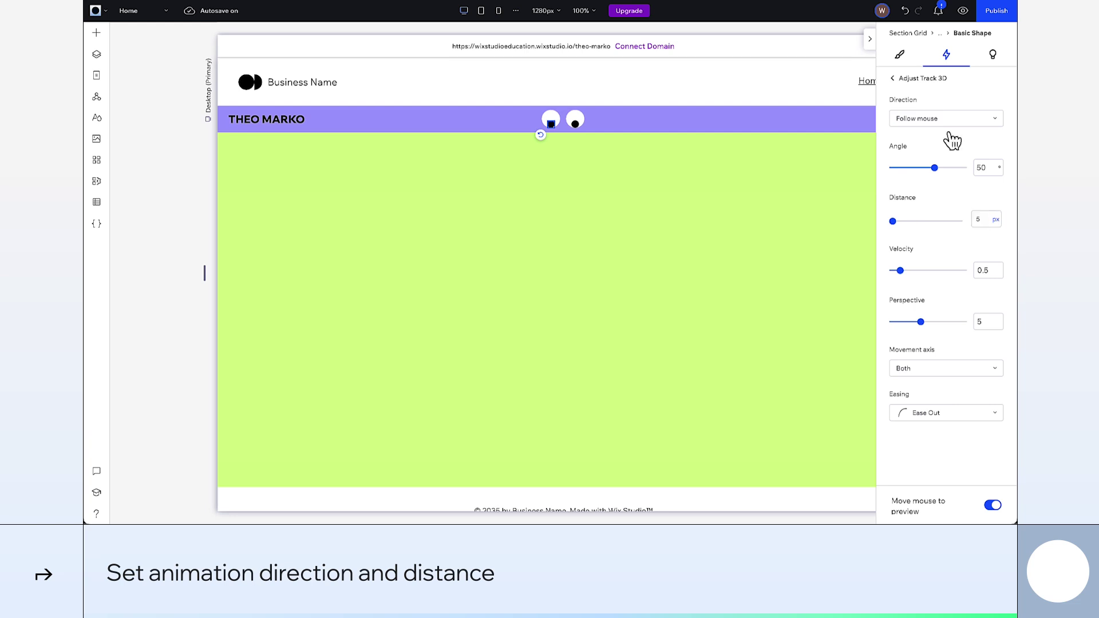
{"action": "left_click", "coordinate": [909, 77]}
{"action": "left_click", "coordinate": [900, 54]}
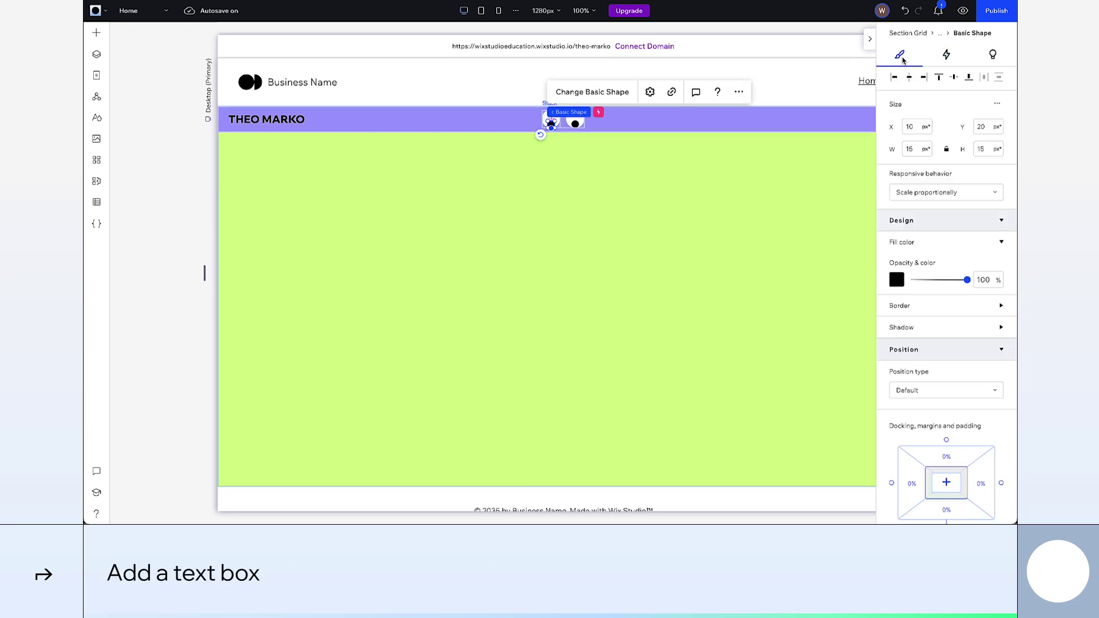
- Add a title to the lime section and paste in the headline sentence
{"action": "left_click", "coordinate": [741, 264]}
{"action": "left_click", "coordinate": [97, 32]}
{"action": "left_click", "coordinate": [148, 74]}
{"action": "left_click_drag", "start_coordinate": [290, 81], "coordinate": [306, 213]}
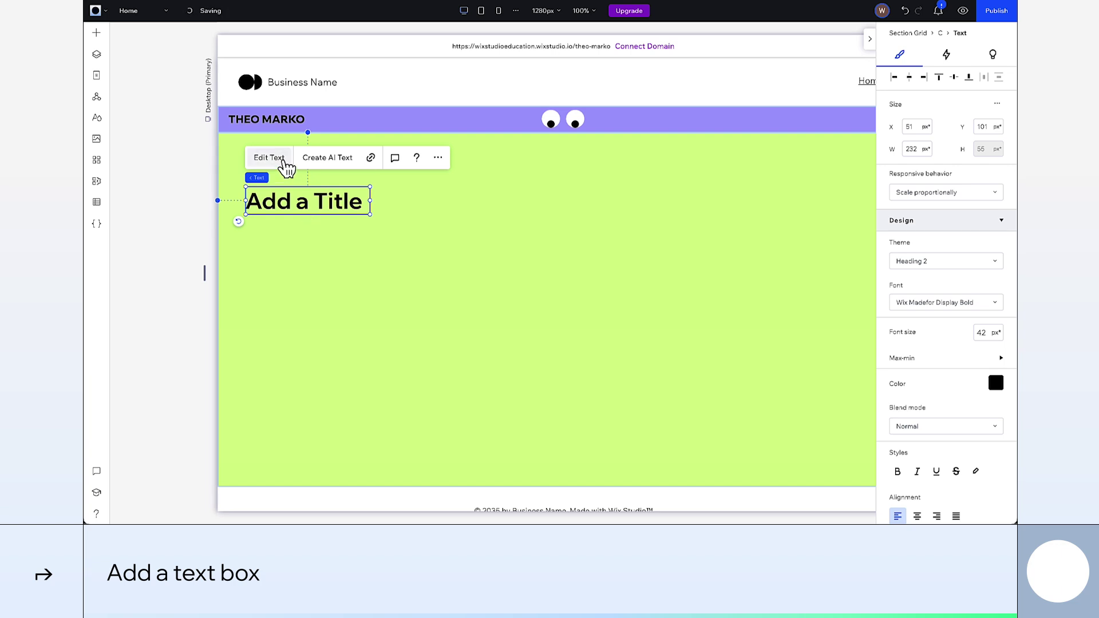
{"action": "left_click", "coordinate": [281, 160]}
{"action": "type", "text": "I'm a creative thinker that blends multi-disciplinary design with brand-shaping brilliance."}
- Widen the headline to 1133 px in Libre Caslon Display Regular, 84 px, line spacing 1
{"action": "left_click_drag", "start_coordinate": [351, 233], "coordinate": [857, 250]}
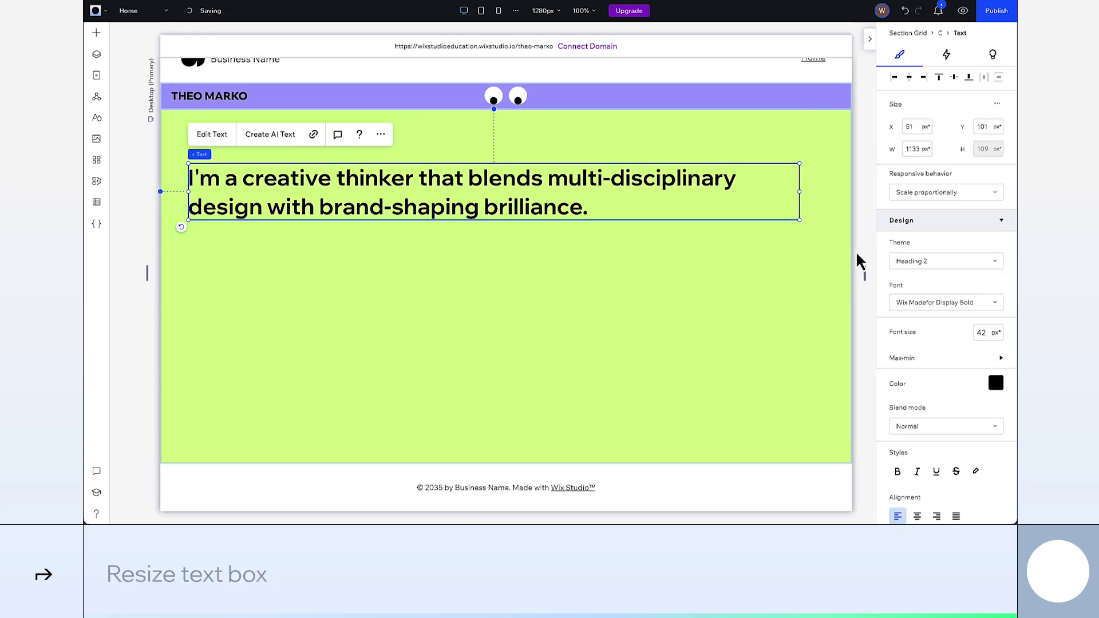
{"action": "left_click", "coordinate": [927, 303]}
{"action": "type", "text": "Libre"}
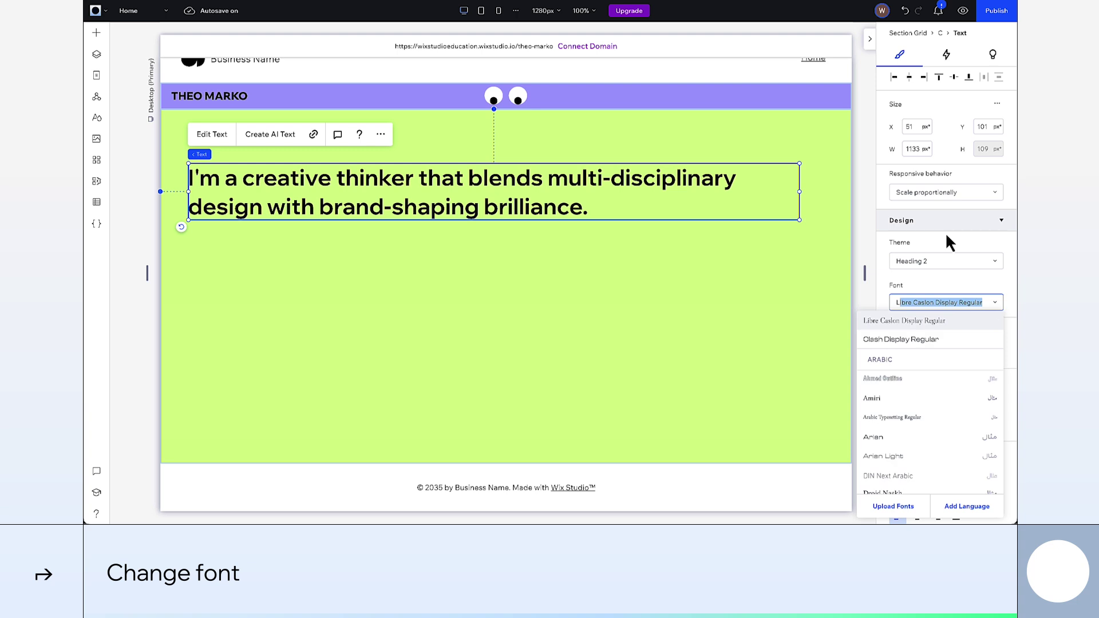
{"action": "left_click", "coordinate": [966, 324]}
{"action": "left_click", "coordinate": [989, 334]}
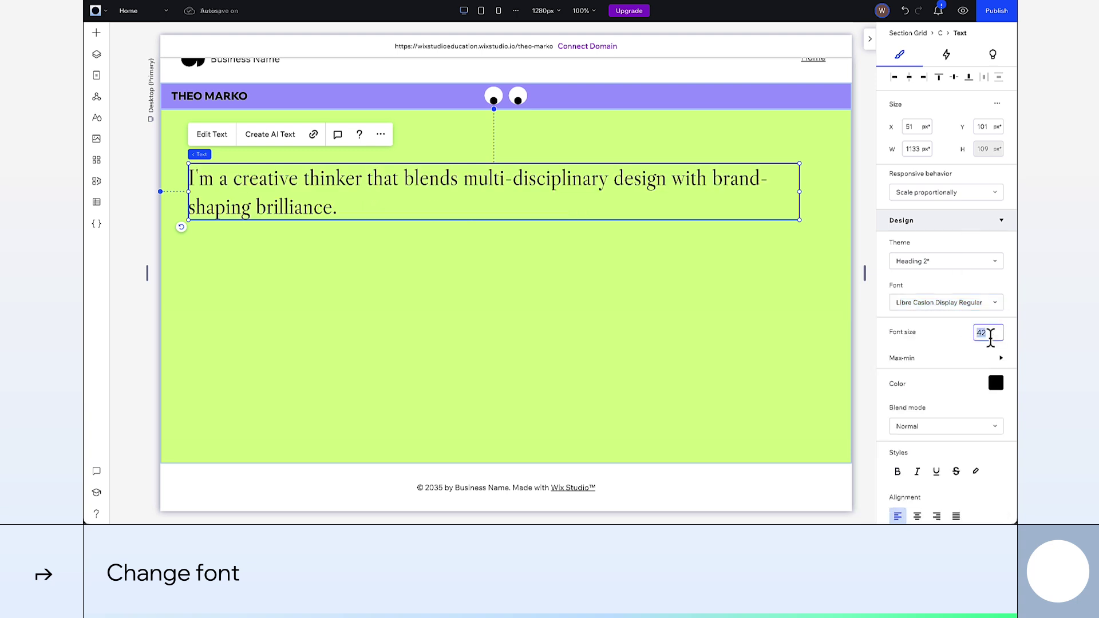
{"action": "key", "text": "Return"}
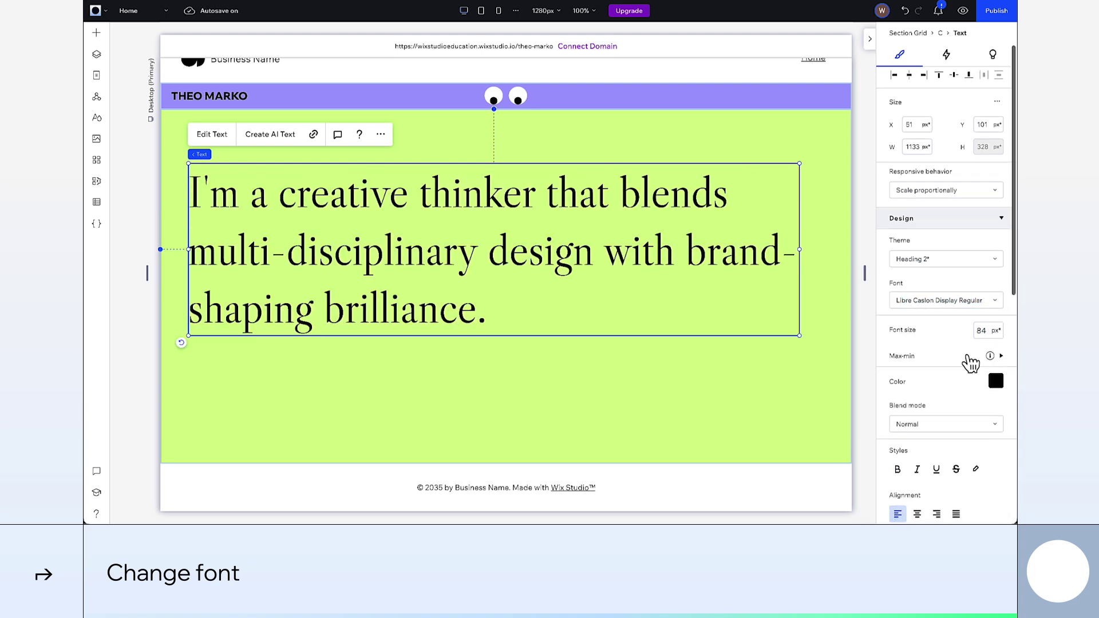
{"action": "scroll", "coordinate": [969, 363], "scroll_direction": "down", "scroll_amount": 5}
{"action": "key", "text": "Return"}
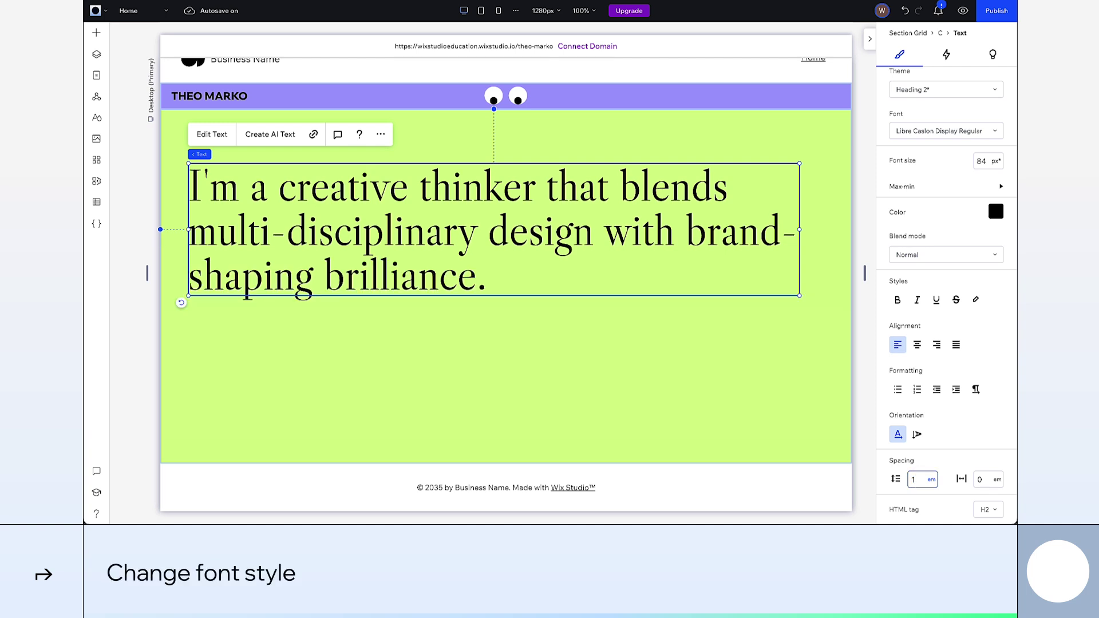
- Make the word 'creative' in the headline italic
{"action": "left_click", "coordinate": [420, 231]}
{"action": "double_click", "coordinate": [332, 188]}
{"action": "double_click", "coordinate": [333, 188]}
{"action": "left_click", "coordinate": [916, 302]}
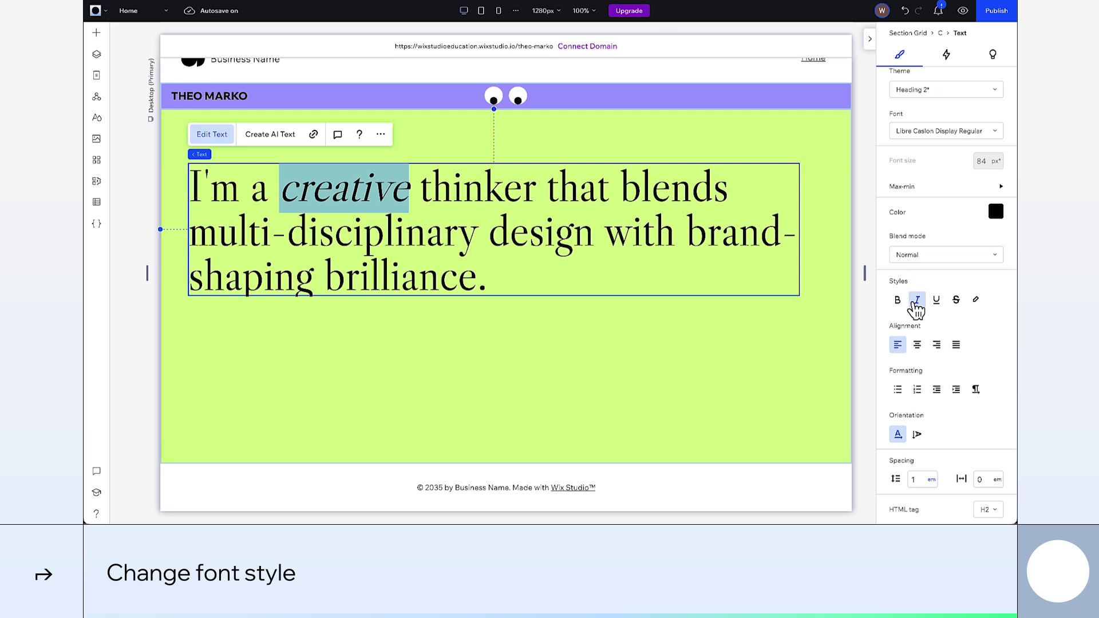
{"action": "left_click", "coordinate": [809, 245]}
- Move the headline to X 20, Y 120 and narrow it so it rewraps
{"action": "left_click", "coordinate": [790, 238]}
{"action": "left_click", "coordinate": [915, 126]}
{"action": "type", "text": "20"}
{"action": "key", "text": "Return"}
{"action": "type", "text": "120"}
{"action": "key", "text": "Return"}
{"action": "left_click_drag", "start_coordinate": [782, 239], "coordinate": [763, 239]}
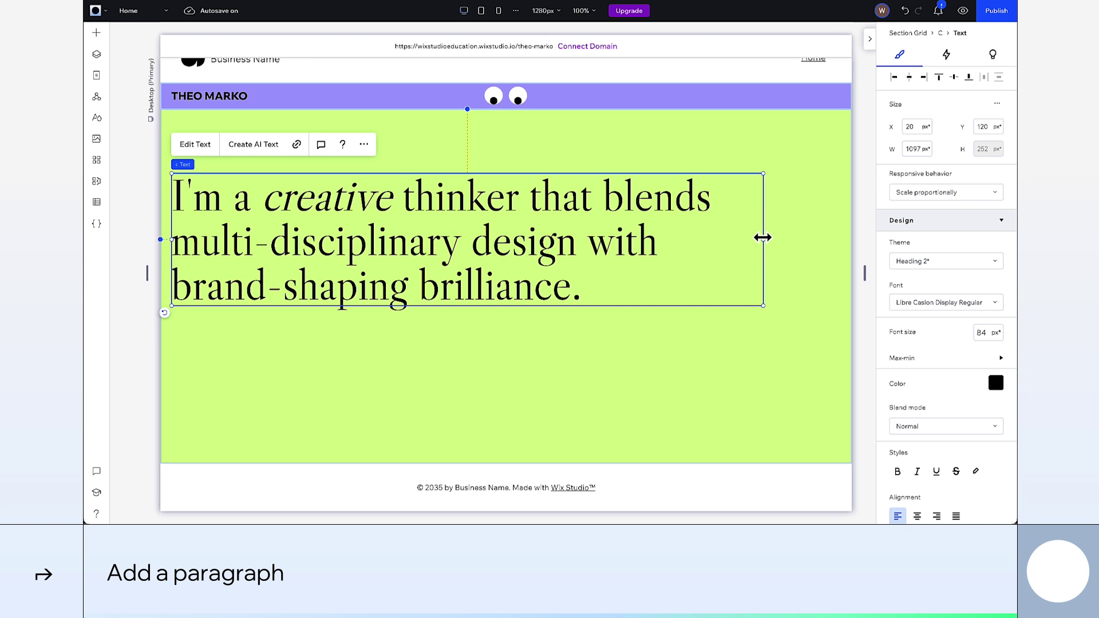
- Add a paragraph text to the lime section
{"action": "left_click", "coordinate": [657, 153]}
{"action": "left_click", "coordinate": [96, 32]}
{"action": "left_click_drag", "start_coordinate": [329, 103], "coordinate": [293, 154]}
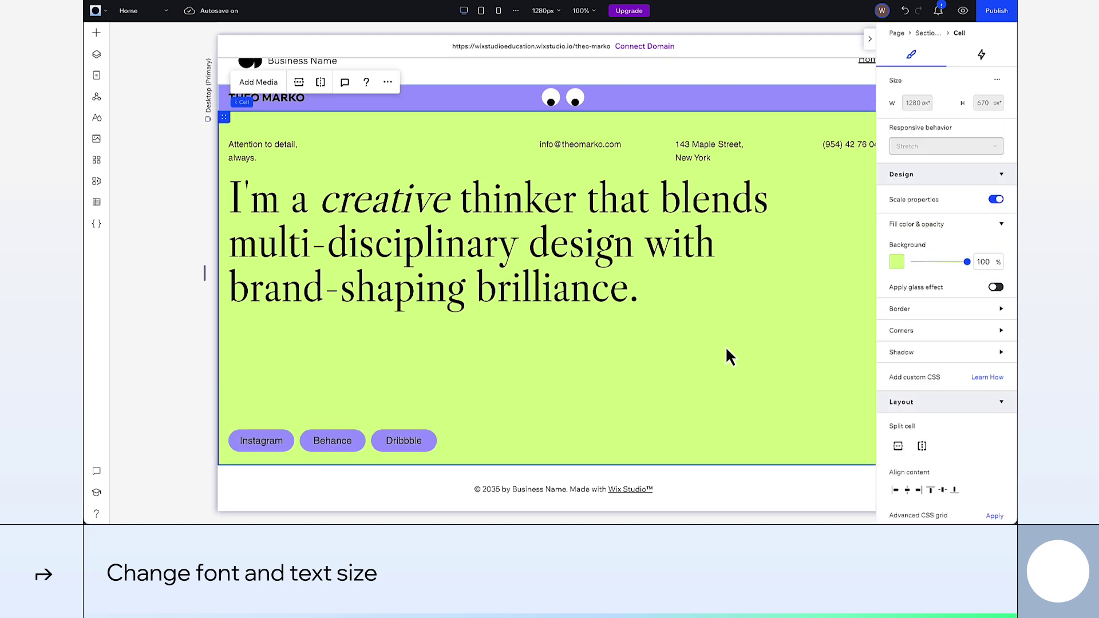
{"action": "left_click", "coordinate": [96, 33]}
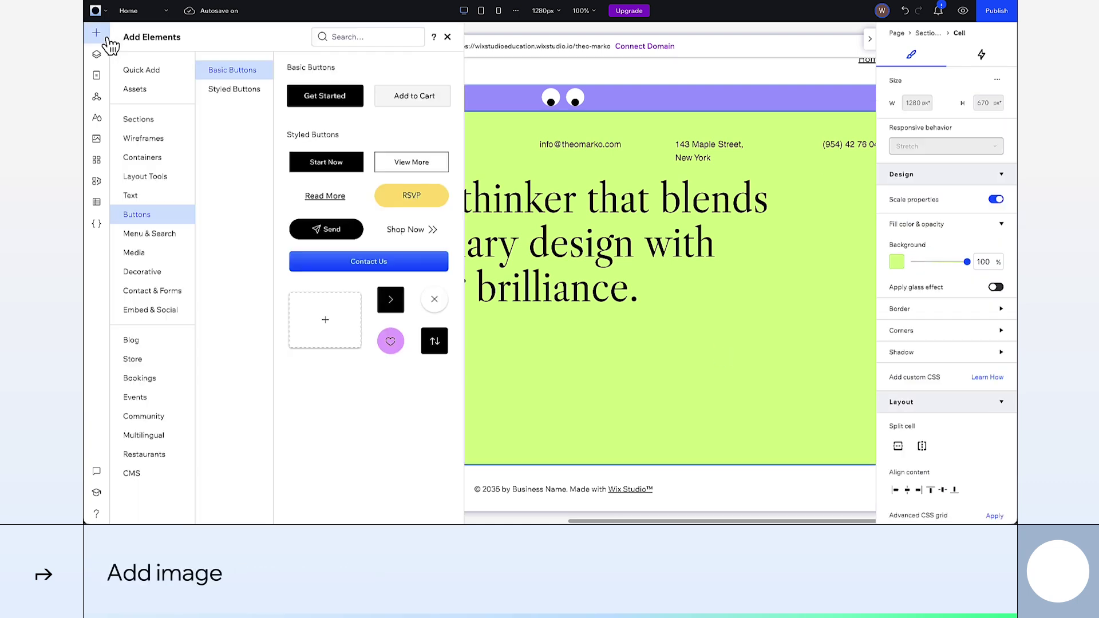
{"action": "left_click", "coordinate": [146, 90]}
{"action": "left_click", "coordinate": [261, 199]}
{"action": "left_click_drag", "start_coordinate": [412, 298], "coordinate": [720, 387]}
{"action": "scroll", "coordinate": [888, 438], "scroll_direction": "down", "scroll_amount": 5}
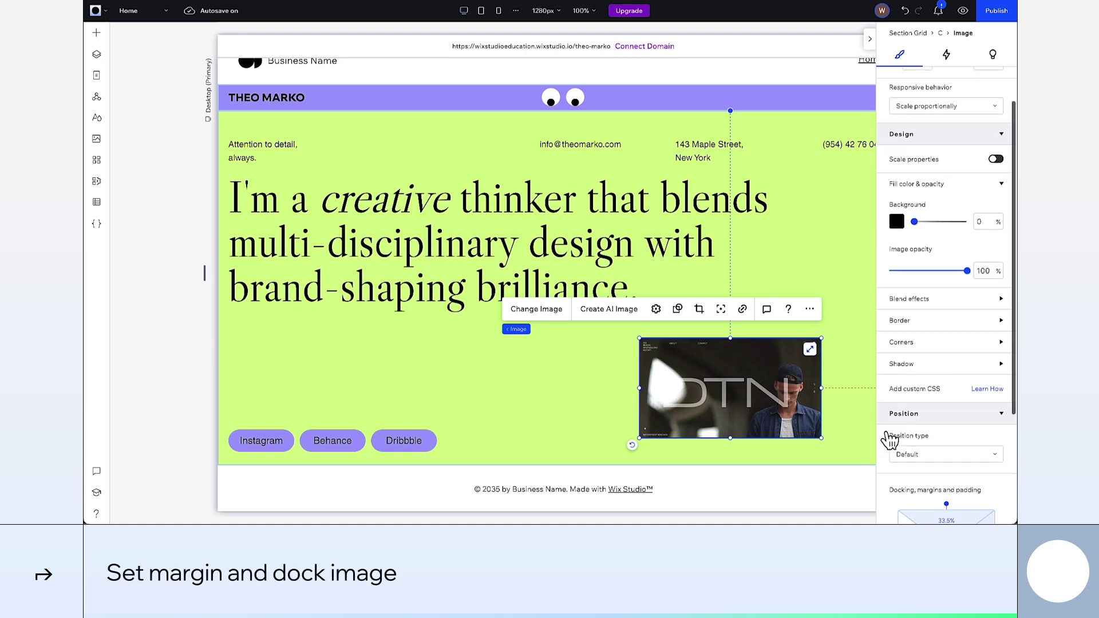
{"action": "left_click", "coordinate": [981, 442]}
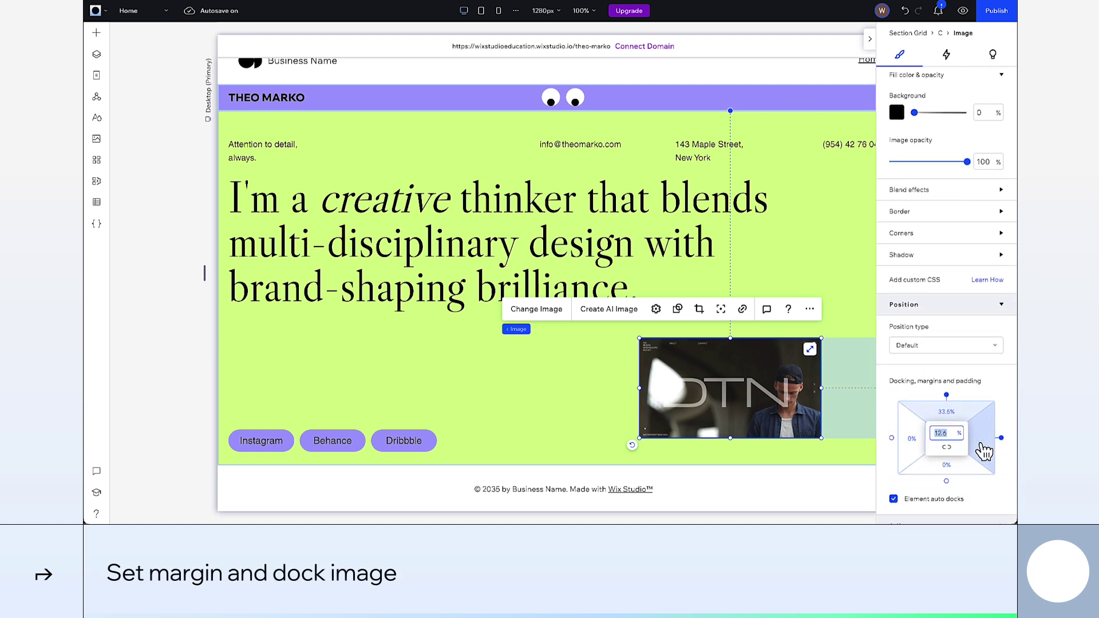
{"action": "type", "text": "3"}
{"action": "key", "text": "Return"}
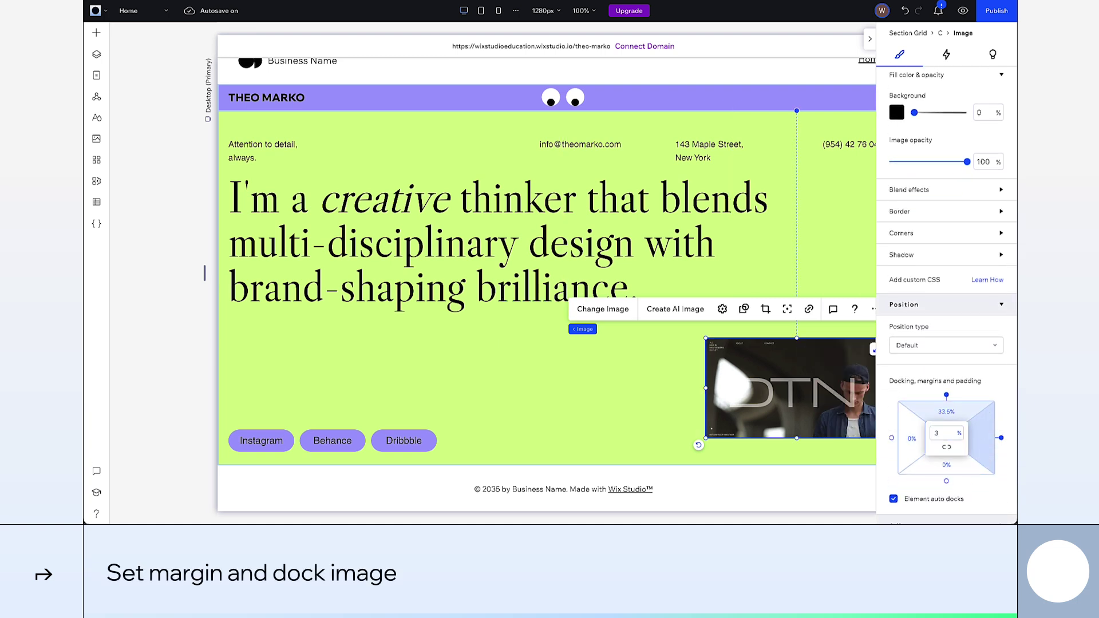
{"action": "left_click", "coordinate": [947, 481]}
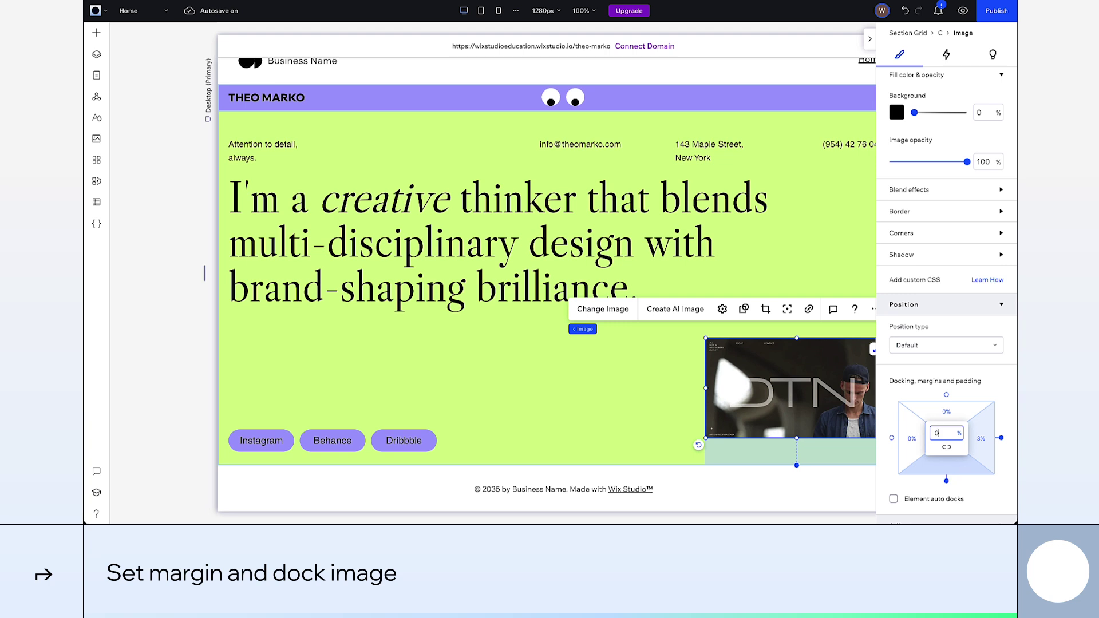
{"action": "left_click", "coordinate": [662, 428]}
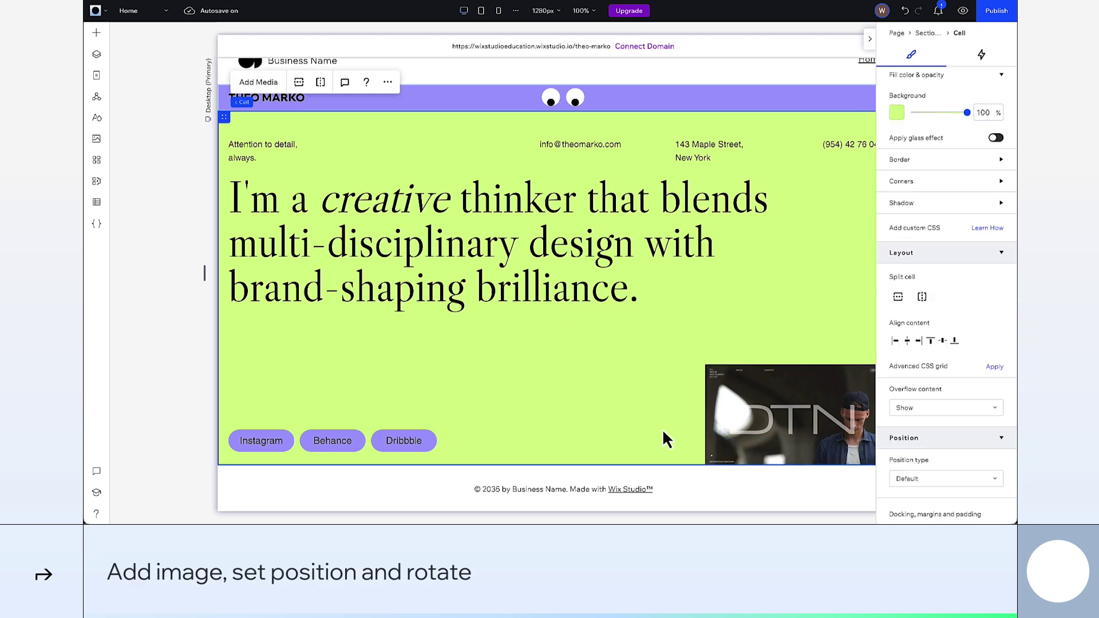
- Add the Vase Orchid image at X 713, bottom-aligned and tilted
{"action": "left_click", "coordinate": [96, 33]}
{"action": "scroll", "coordinate": [407, 321], "scroll_direction": "down", "scroll_amount": 3}
{"action": "left_click_drag", "start_coordinate": [412, 401], "coordinate": [637, 386]}
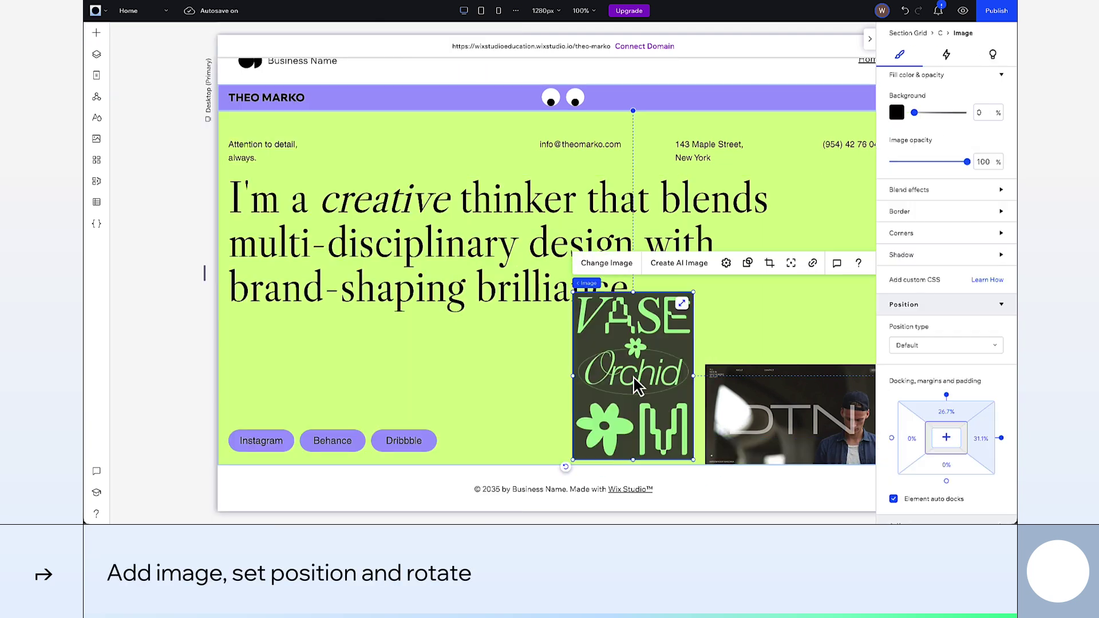
{"action": "scroll", "coordinate": [893, 312], "scroll_direction": "up", "scroll_amount": 4}
{"action": "type", "text": "713"}
{"action": "key", "text": "Return"}
{"action": "left_click", "coordinate": [969, 79]}
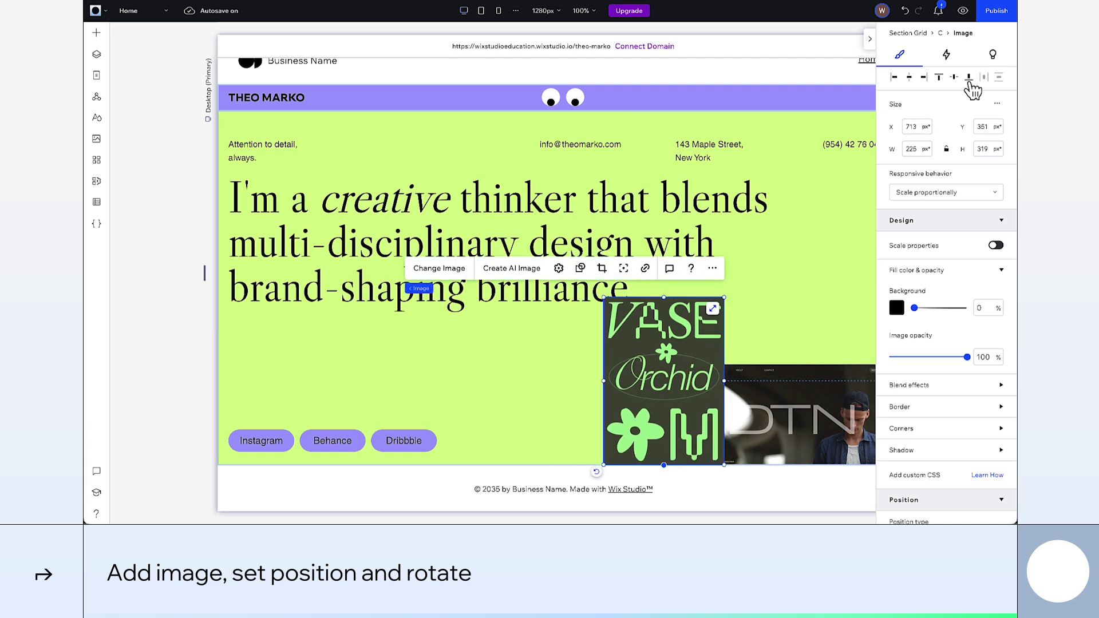
{"action": "left_click_drag", "start_coordinate": [596, 472], "coordinate": [568, 452]}
{"action": "left_click_drag", "start_coordinate": [663, 438], "coordinate": [662, 421]}
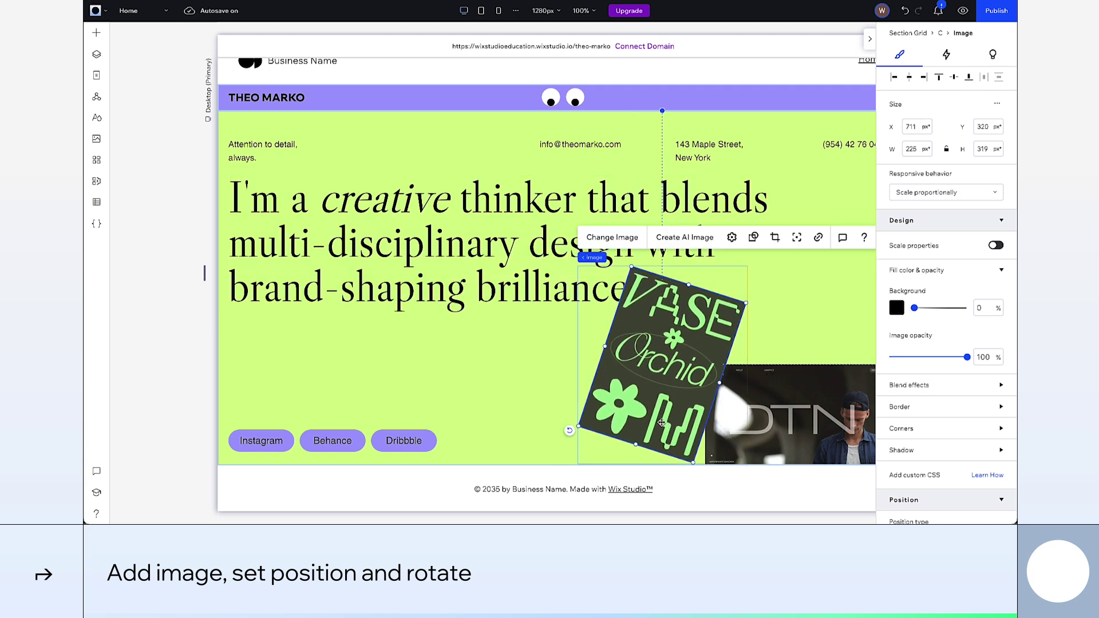
- Add the chair image at X 490, docked to the right side
{"action": "left_click", "coordinate": [101, 35]}
{"action": "scroll", "coordinate": [400, 177], "scroll_direction": "up", "scroll_amount": 2}
{"action": "left_click_drag", "start_coordinate": [424, 122], "coordinate": [536, 398]}
{"action": "left_click", "coordinate": [908, 130]}
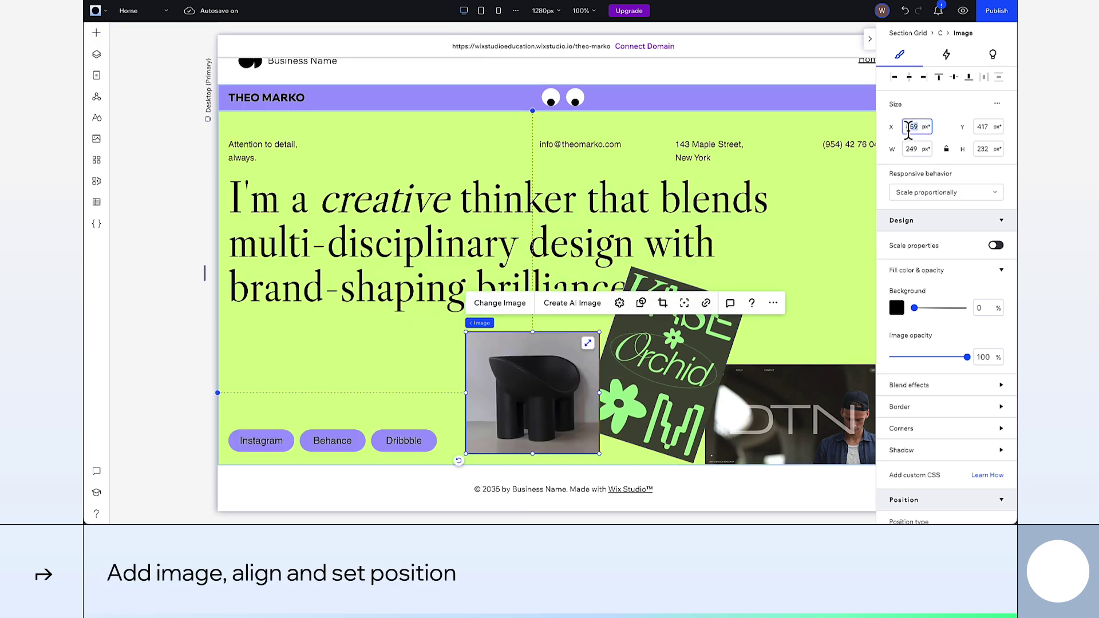
{"action": "type", "text": "490"}
{"action": "key", "text": "Return"}
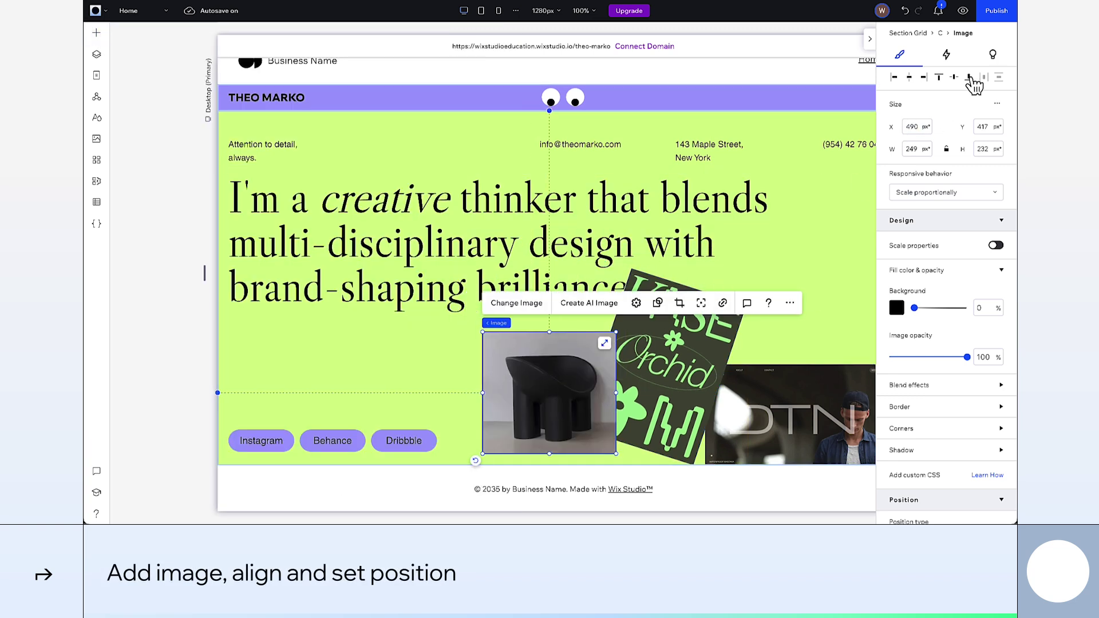
{"action": "scroll", "coordinate": [965, 280], "scroll_direction": "down", "scroll_amount": 5}
{"action": "left_click", "coordinate": [1001, 382]}
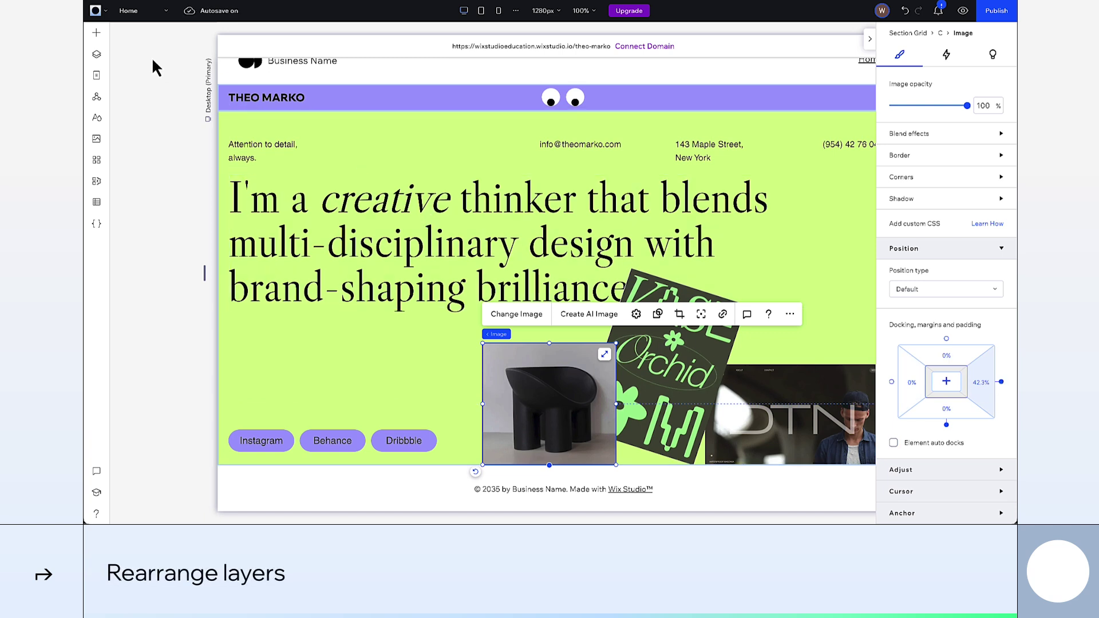
- Layer the chair behind the Vase Orchid image, and add a clockwise-tilted phone image at right, Y 173
{"action": "left_click", "coordinate": [97, 55]}
{"action": "left_click_drag", "start_coordinate": [197, 140], "coordinate": [197, 166]}
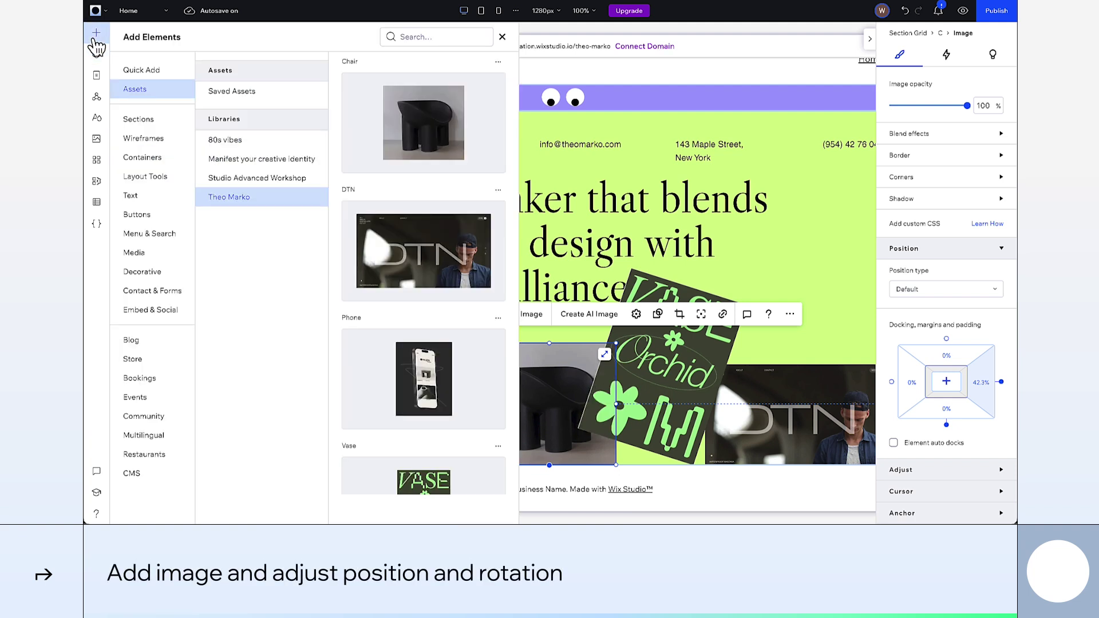
{"action": "left_click_drag", "start_coordinate": [662, 262], "coordinate": [797, 269]}
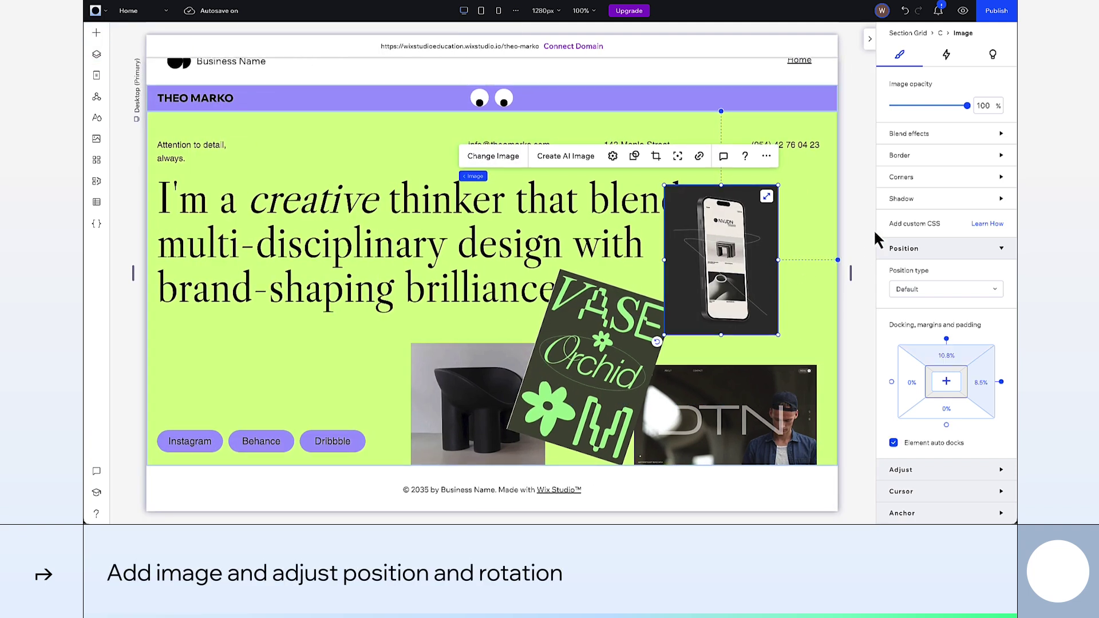
{"action": "scroll", "coordinate": [939, 229], "scroll_direction": "up", "scroll_amount": 5}
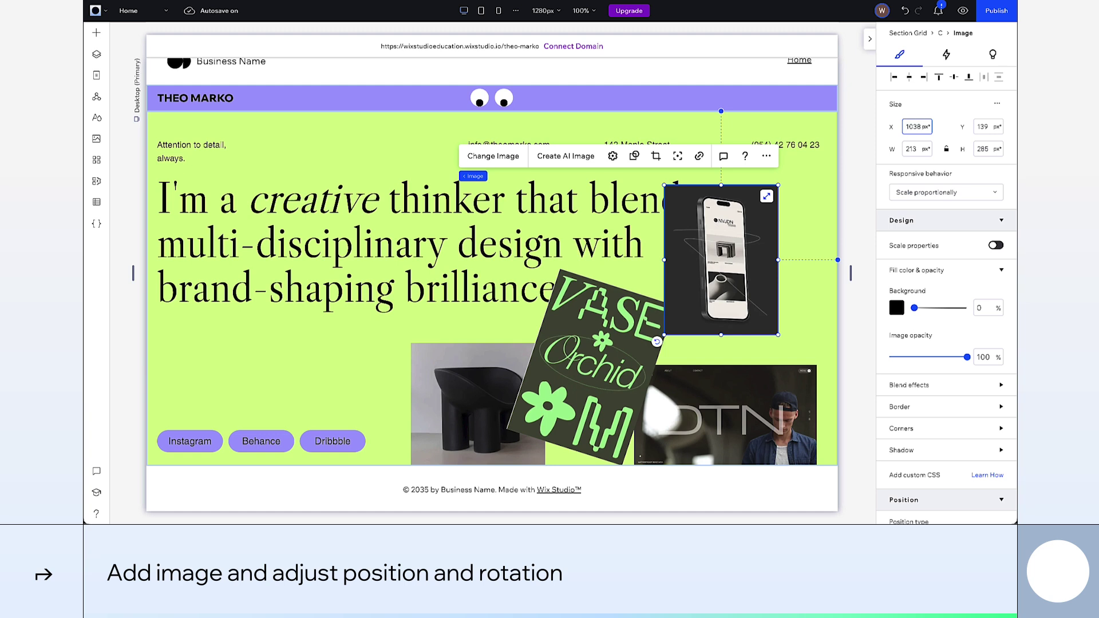
{"action": "left_click_drag", "start_coordinate": [721, 259], "coordinate": [765, 259]}
{"action": "type", "text": "173"}
{"action": "key", "text": "Return"}
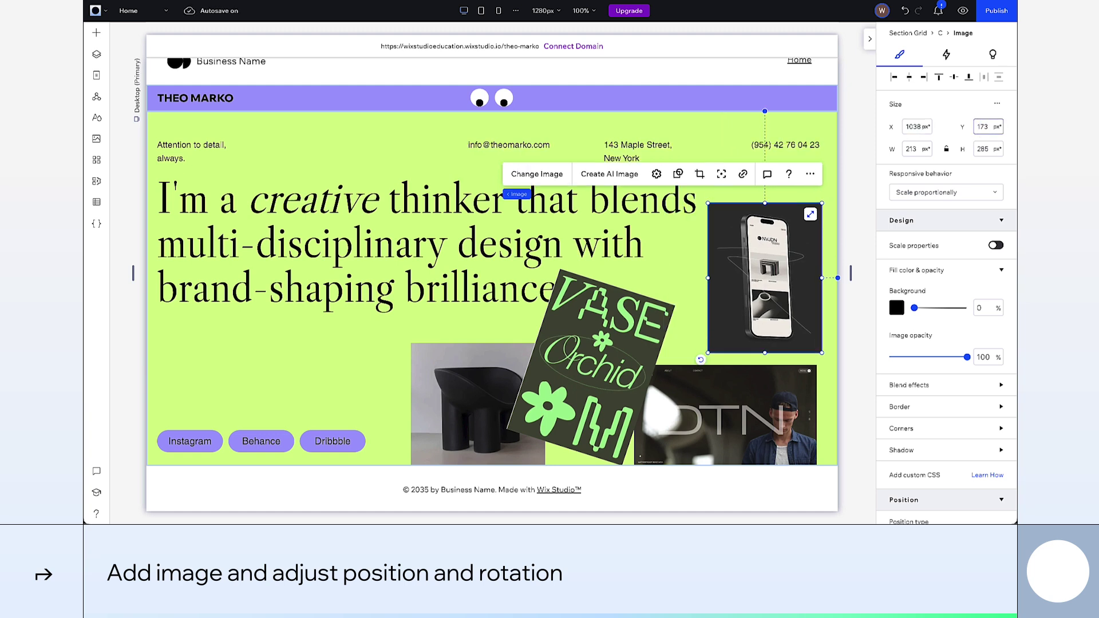
{"action": "left_click_drag", "start_coordinate": [700, 359], "coordinate": [720, 371]}
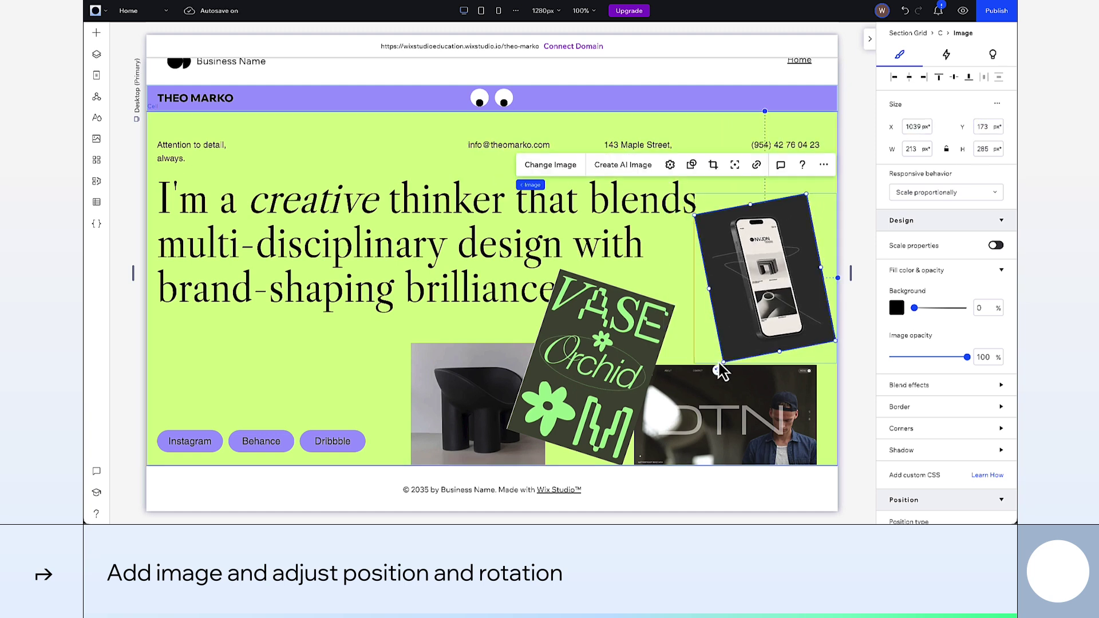
- Give the chair image a Glide entrance animation
{"action": "left_click", "coordinate": [376, 403]}
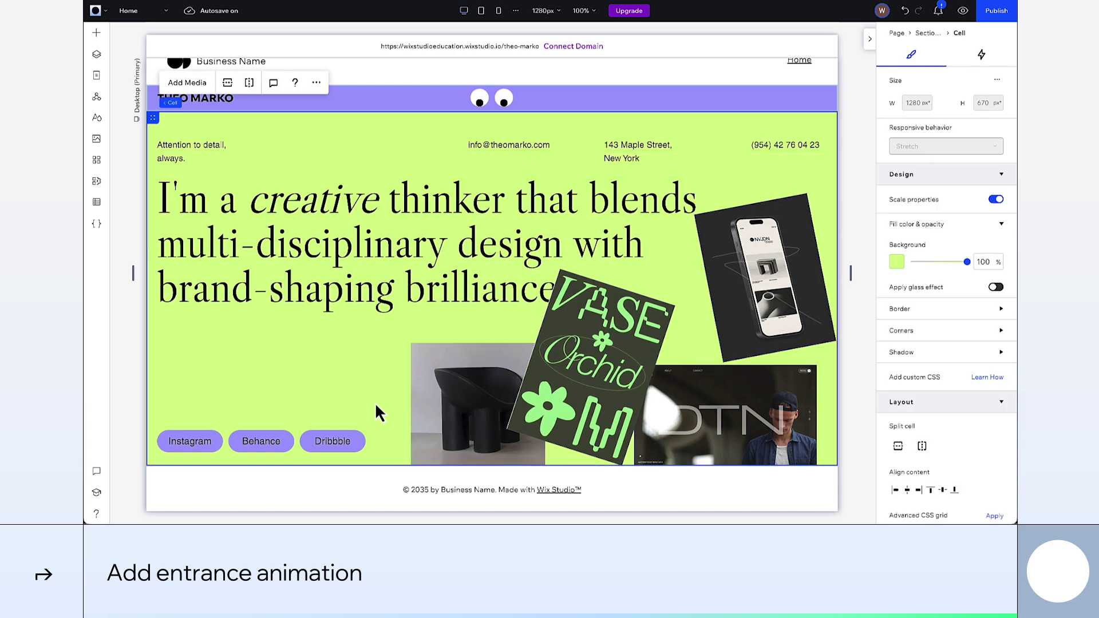
{"action": "left_click", "coordinate": [461, 424]}
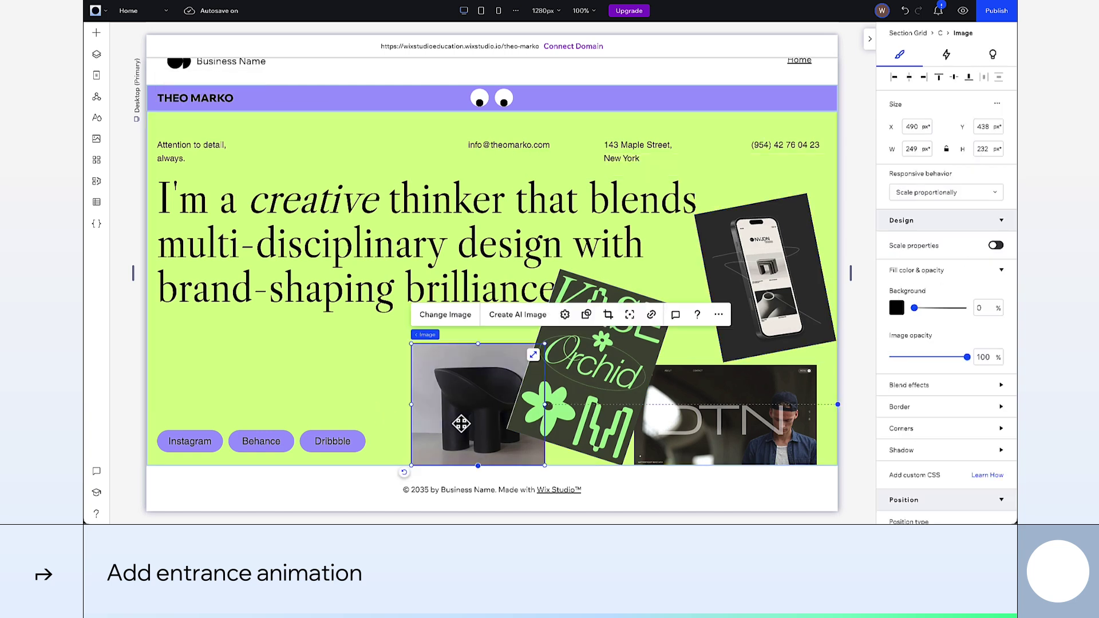
{"action": "left_click", "coordinate": [947, 55]}
{"action": "left_click", "coordinate": [905, 168]}
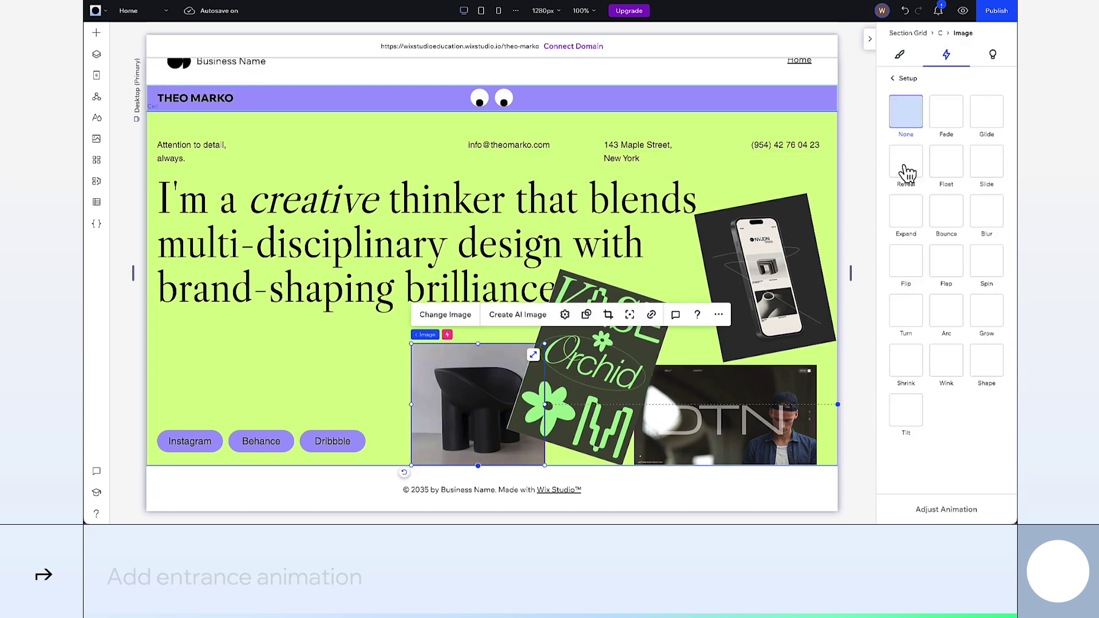
{"action": "left_click", "coordinate": [986, 115]}
{"action": "left_click", "coordinate": [946, 509]}
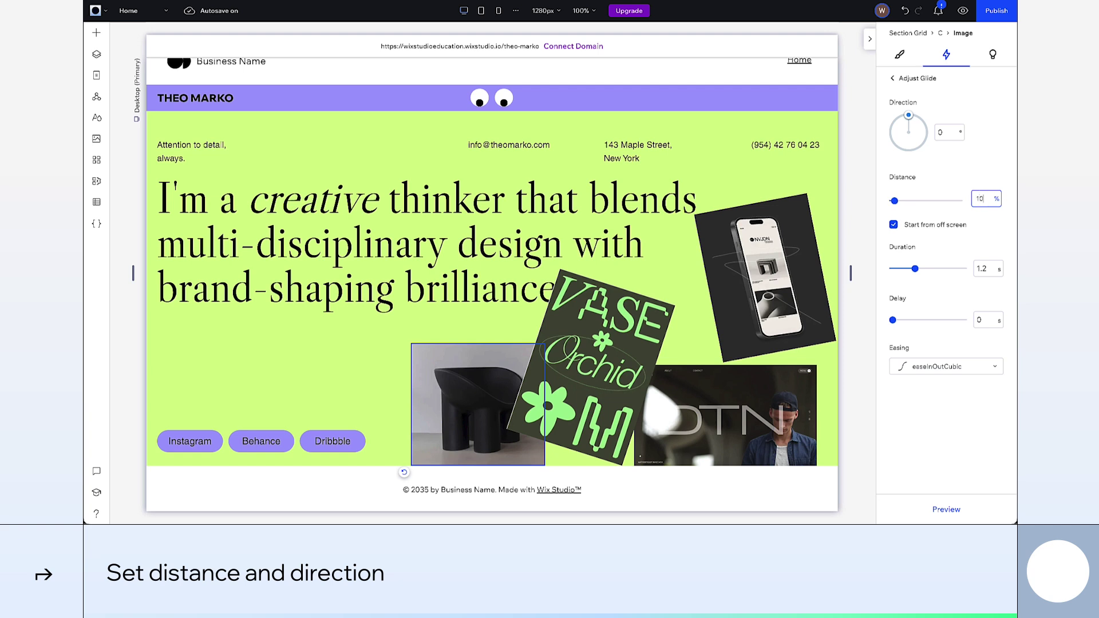
{"action": "left_click", "coordinate": [923, 79]}
- Add a Glide entrance to the Vase Orchid image with distance 100 and 0.5 s delay
{"action": "left_click", "coordinate": [664, 337]}
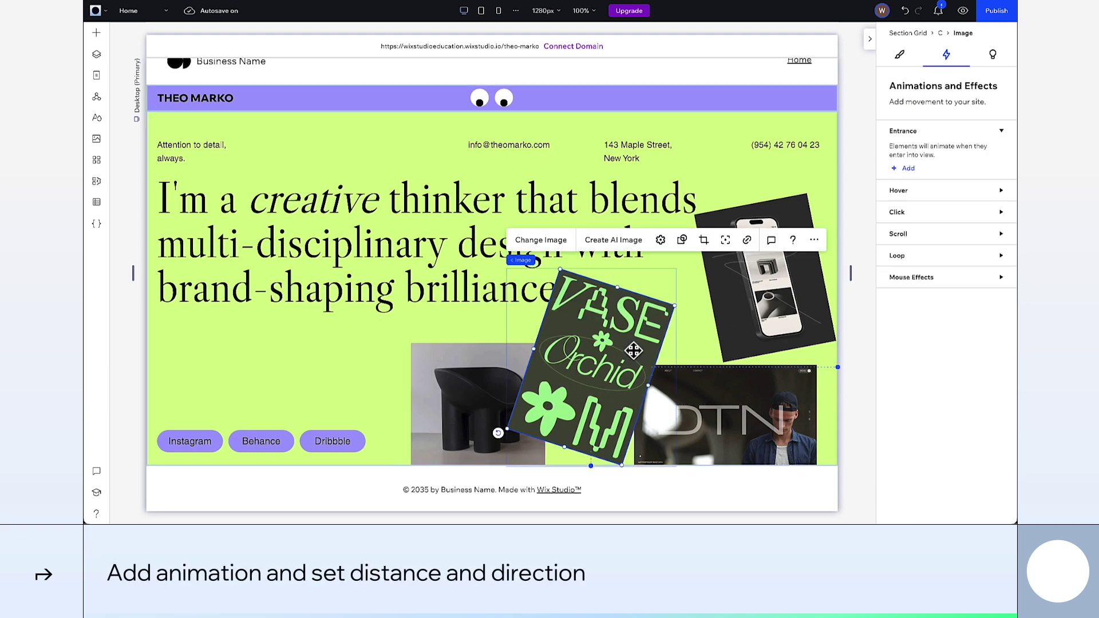
{"action": "left_click", "coordinate": [908, 148]}
{"action": "left_click", "coordinate": [955, 509]}
{"action": "left_click", "coordinate": [946, 132]}
{"action": "left_click", "coordinate": [982, 198]}
{"action": "type", "text": "100"}
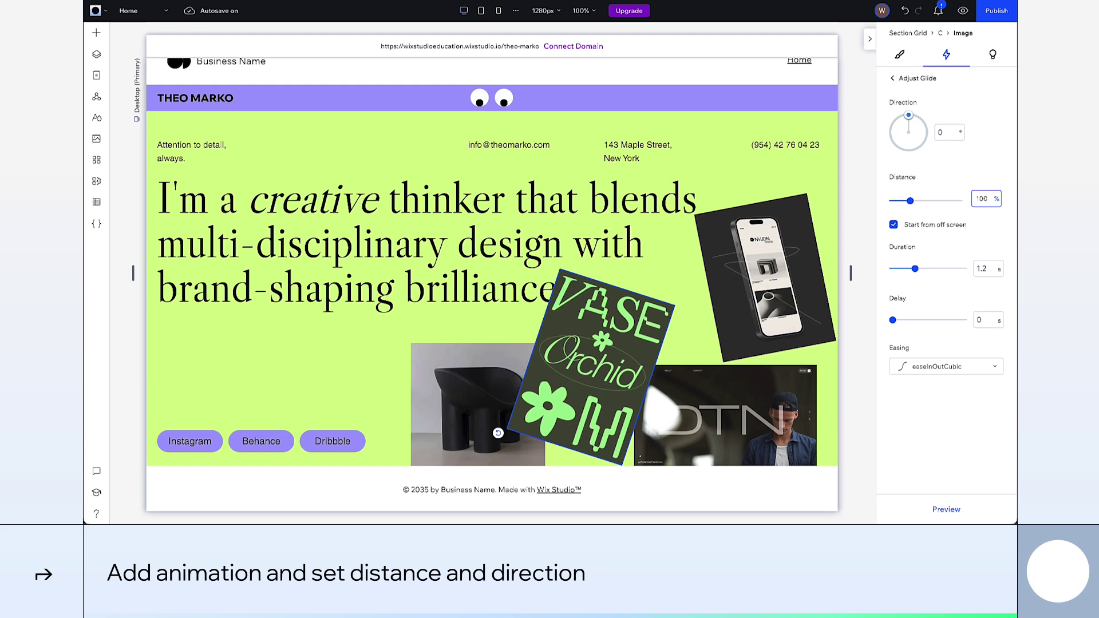
{"action": "left_click", "coordinate": [988, 319]}
{"action": "key", "text": "Return"}
- Add a Glide entrance to the DTN image: direction 0, distance 100, delay 1 s
{"action": "left_click", "coordinate": [919, 78]}
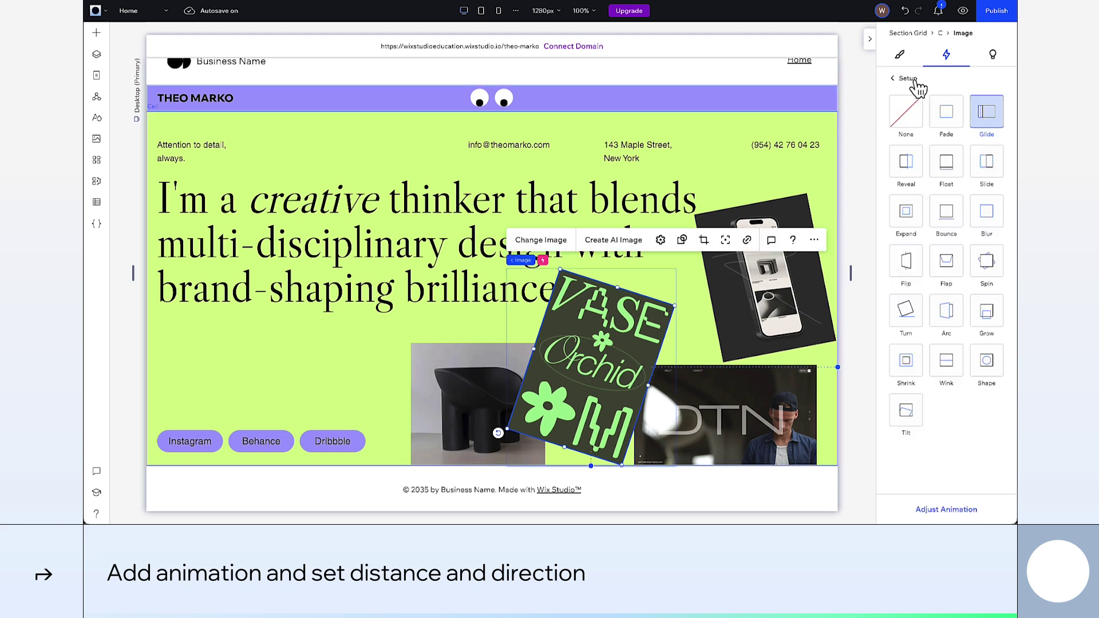
{"action": "left_click", "coordinate": [915, 80]}
{"action": "left_click", "coordinate": [817, 370]}
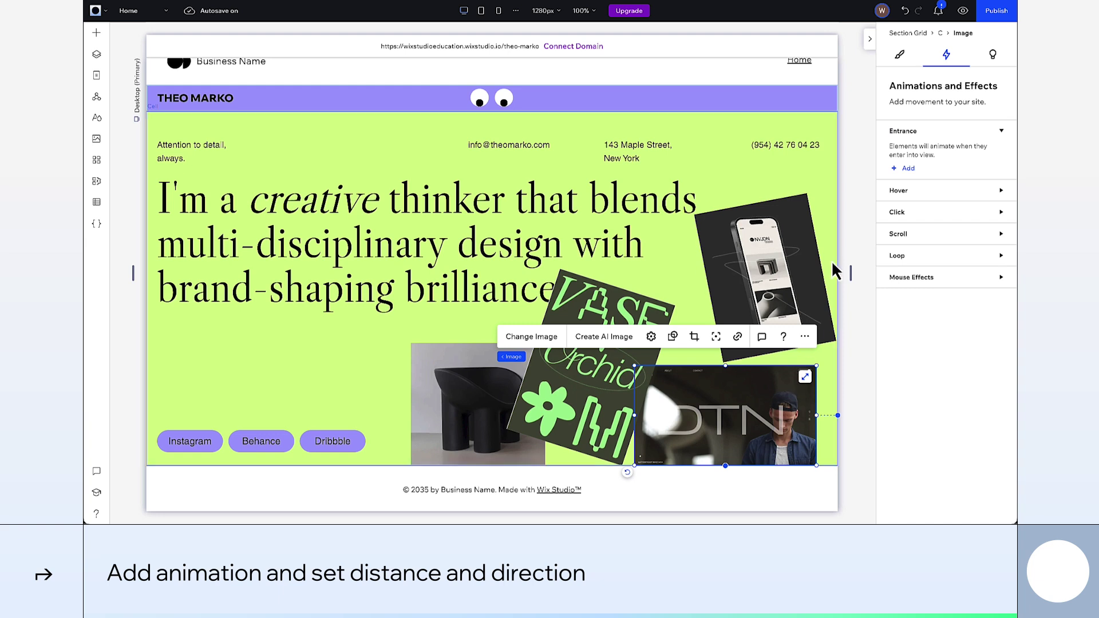
{"action": "left_click", "coordinate": [909, 178]}
{"action": "left_click", "coordinate": [986, 133]}
{"action": "left_click", "coordinate": [951, 509]}
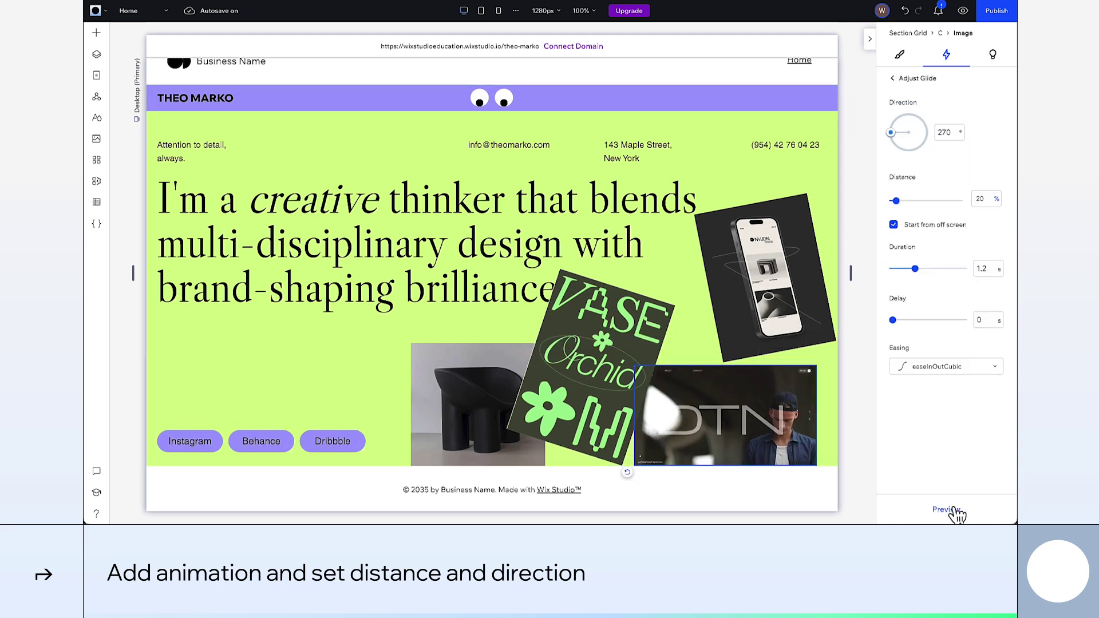
{"action": "double_click", "coordinate": [949, 132]}
{"action": "type", "text": "0"}
{"action": "double_click", "coordinate": [986, 199]}
{"action": "type", "text": "100"}
{"action": "key", "text": "Return"}
{"action": "double_click", "coordinate": [985, 319]}
{"action": "type", "text": "1"}
{"action": "key", "text": "Return"}
- Add a Glide entrance to the phone image: direction 0, distance 100, delay 1.5 s
{"action": "left_click", "coordinate": [923, 79]}
{"action": "left_click", "coordinate": [912, 80]}
{"action": "left_click", "coordinate": [797, 244]}
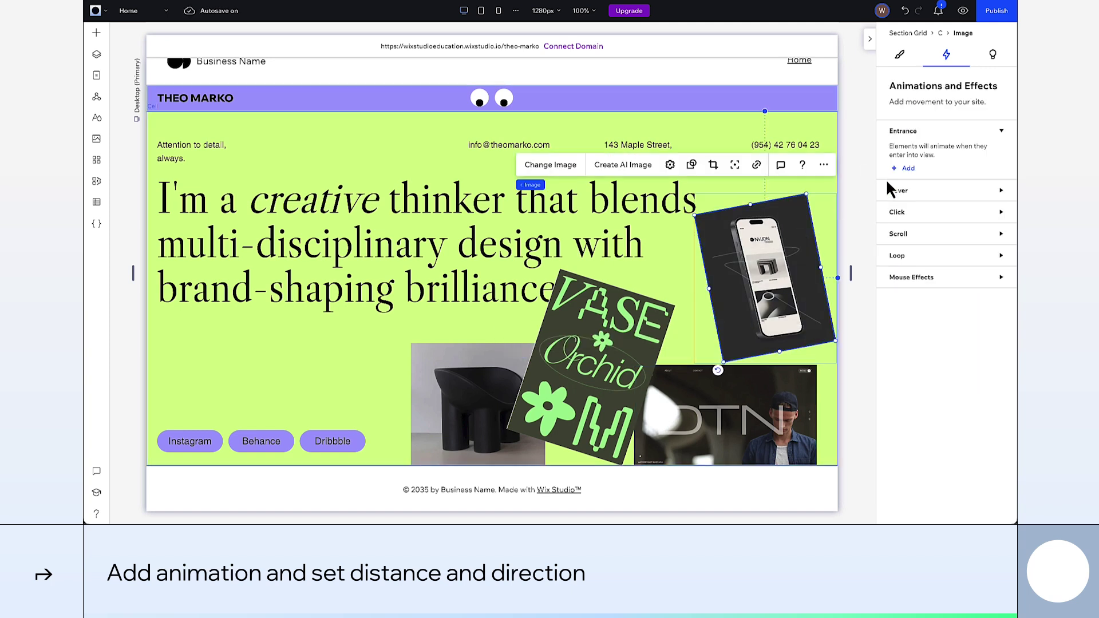
{"action": "left_click", "coordinate": [906, 171]}
{"action": "left_click", "coordinate": [986, 113]}
{"action": "left_click", "coordinate": [946, 510]}
{"action": "double_click", "coordinate": [948, 132]}
{"action": "type", "text": "0"}
{"action": "double_click", "coordinate": [982, 199]}
{"action": "type", "text": "100"}
{"action": "key", "text": "Return"}
{"action": "double_click", "coordinate": [986, 319]}
{"action": "type", "text": "1.5"}
{"action": "key", "text": "Return"}
- Collapse the side settings and preview the page's entrance animations
{"action": "left_click", "coordinate": [917, 80]}
{"action": "left_click", "coordinate": [915, 82]}
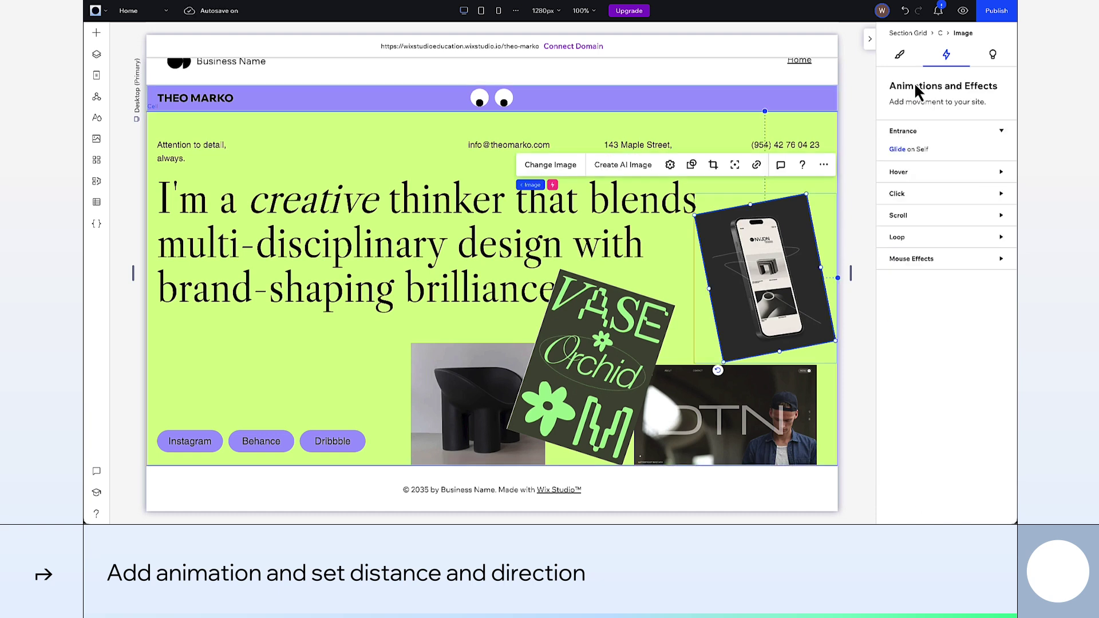
{"action": "left_click", "coordinate": [869, 38]}
{"action": "left_click", "coordinate": [963, 10]}
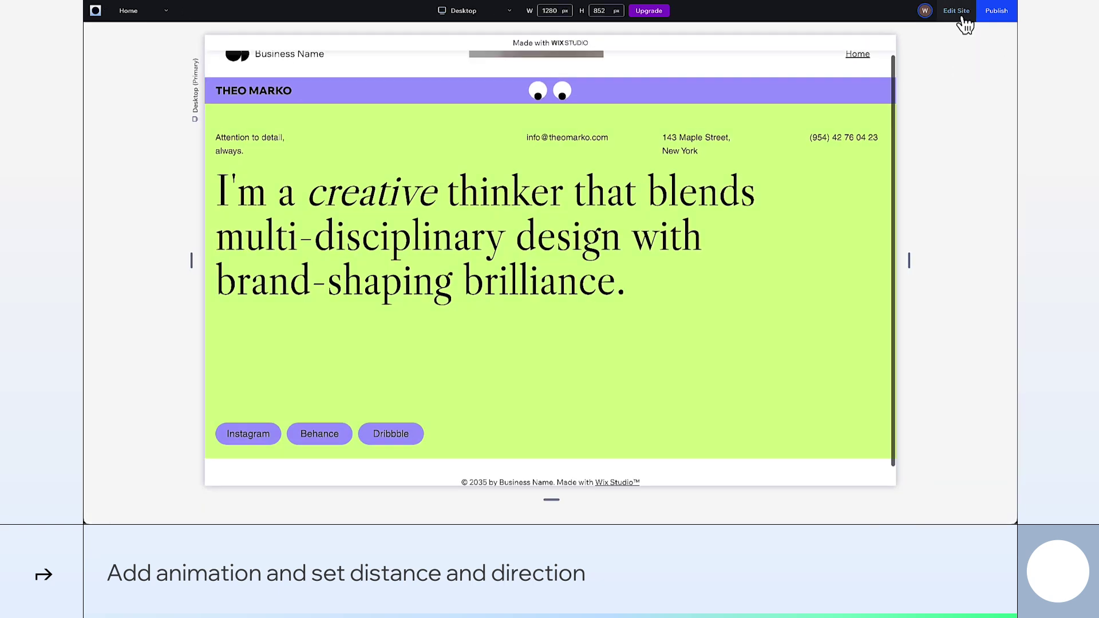